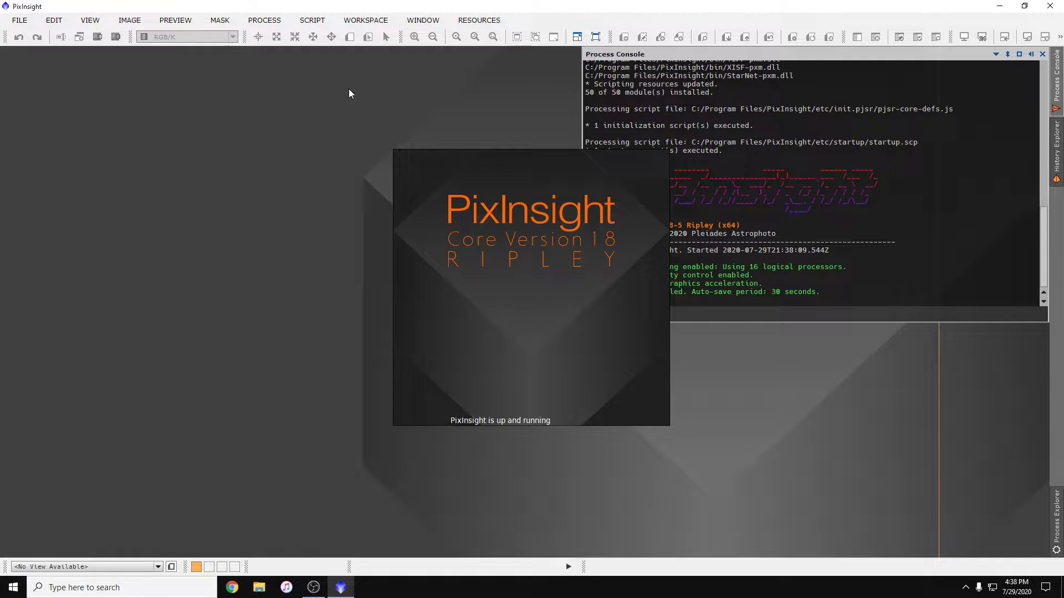
- Open the red REF comet-aligned NEOWISE frame from the Comet Aligned folder
{"action": "left_click", "coordinate": [20, 20]}
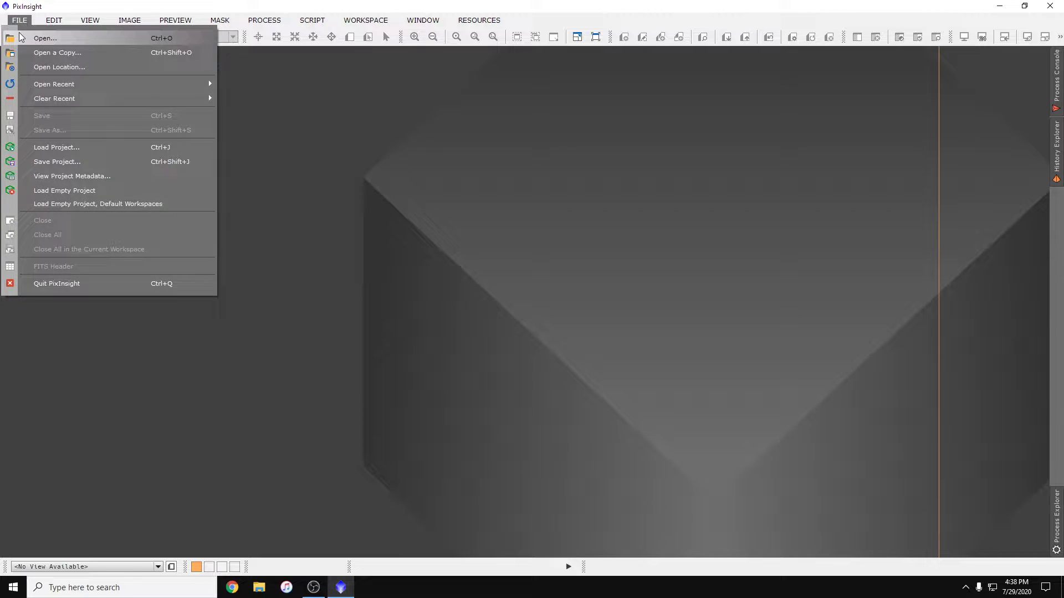
{"action": "left_click", "coordinate": [44, 38]}
{"action": "left_click_drag", "start_coordinate": [310, 24], "coordinate": [393, 24]}
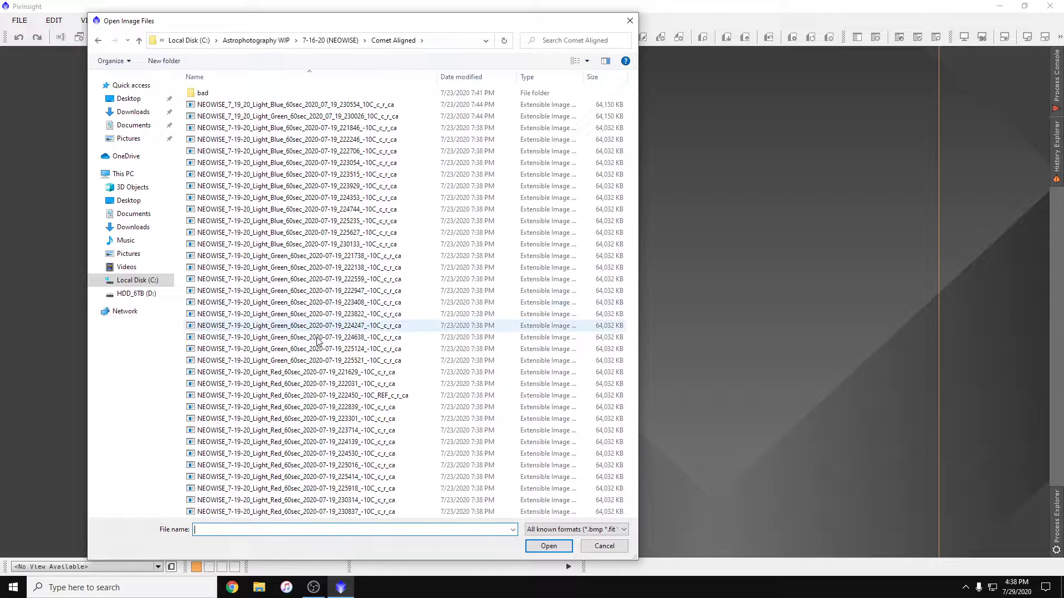
{"action": "double_click", "coordinate": [327, 397]}
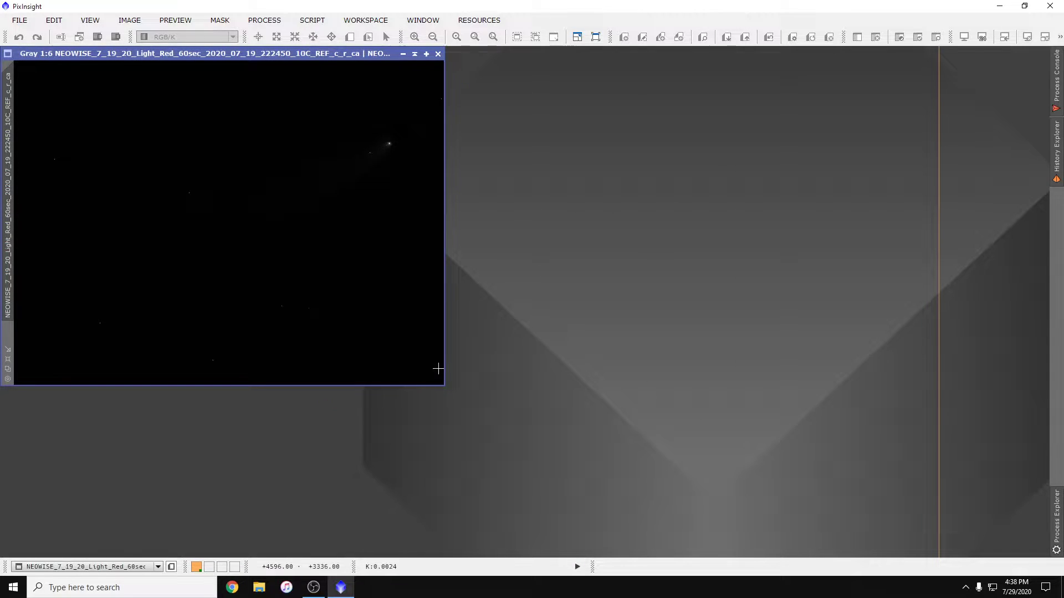
- Open the PixelMath and ScreenTransferFunction processes from All Processes
{"action": "left_click", "coordinate": [265, 20]}
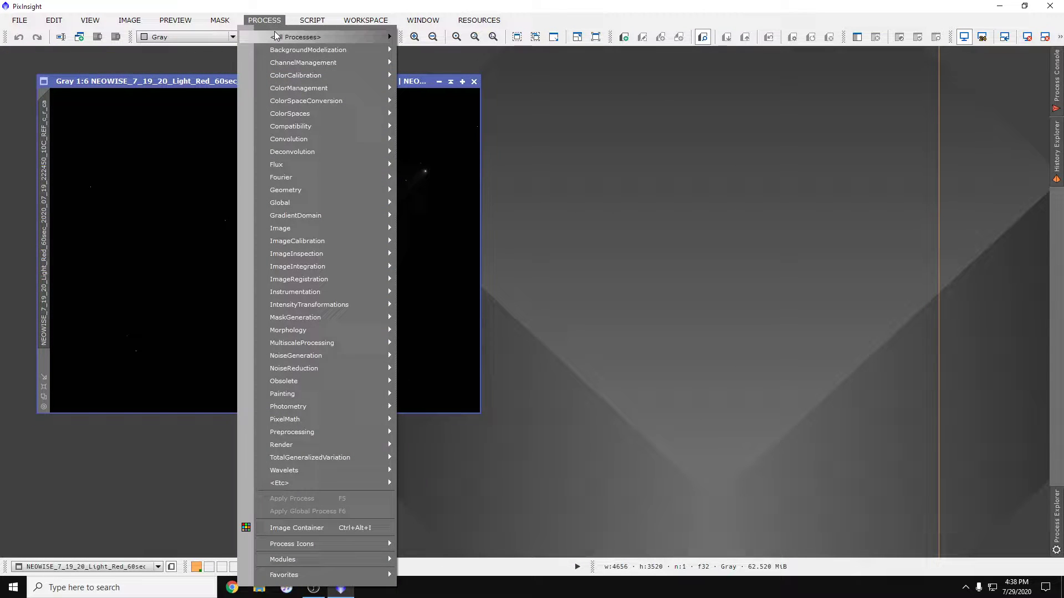
{"action": "mouse_move", "coordinate": [275, 40]}
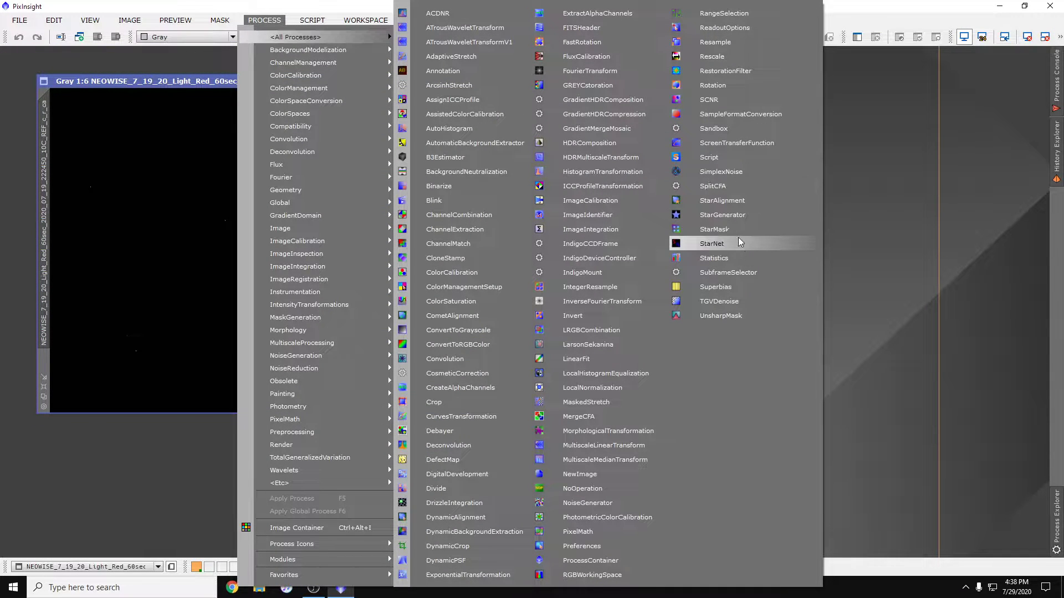
{"action": "left_click", "coordinate": [624, 533]}
{"action": "left_click", "coordinate": [264, 20]}
{"action": "mouse_move", "coordinate": [479, 20]}
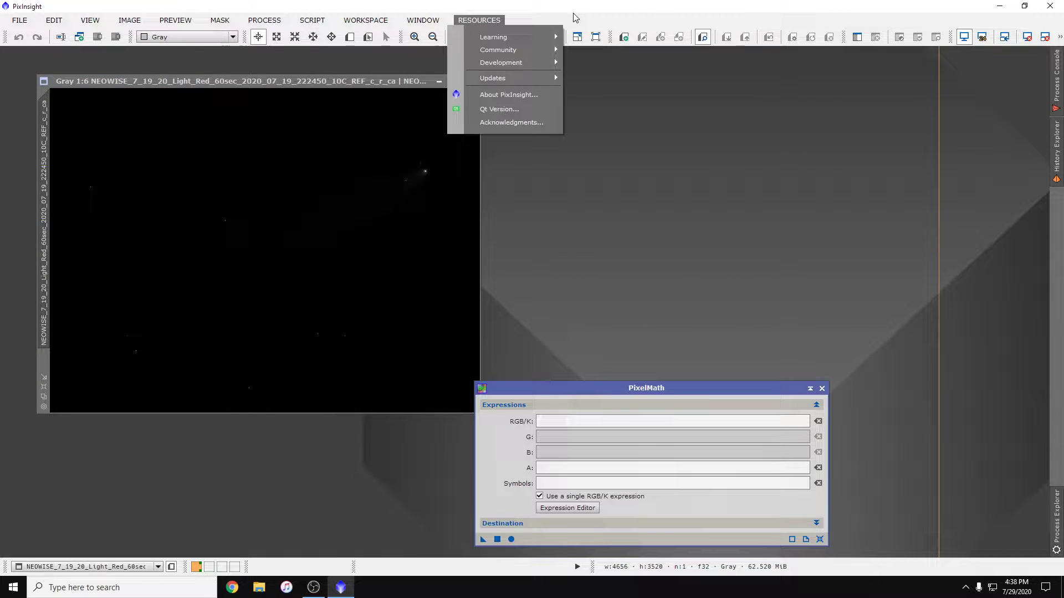
{"action": "mouse_move", "coordinate": [264, 20]}
{"action": "mouse_move", "coordinate": [388, 38]}
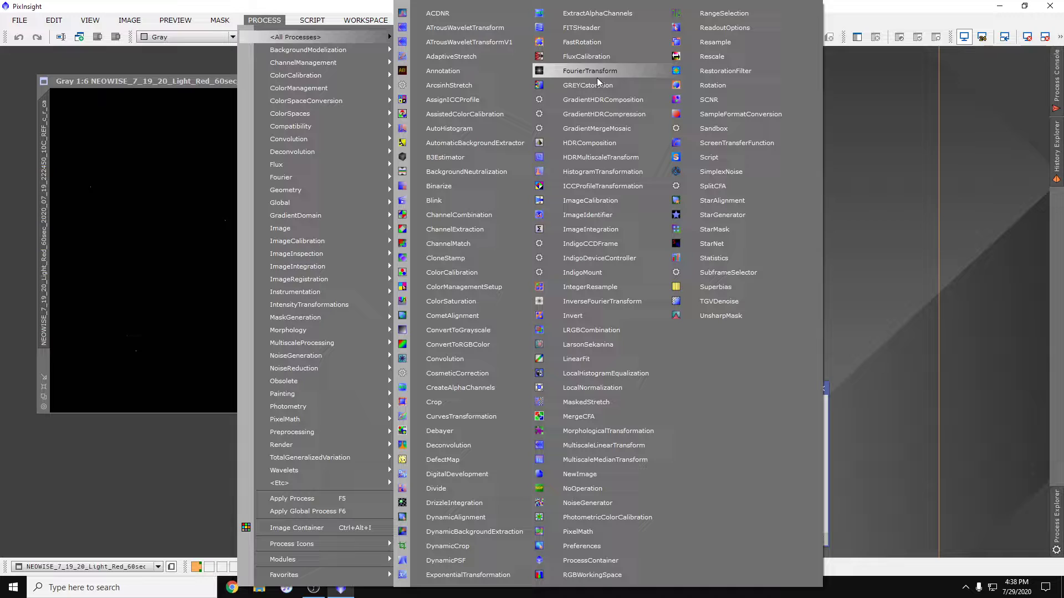
{"action": "left_click", "coordinate": [735, 143]}
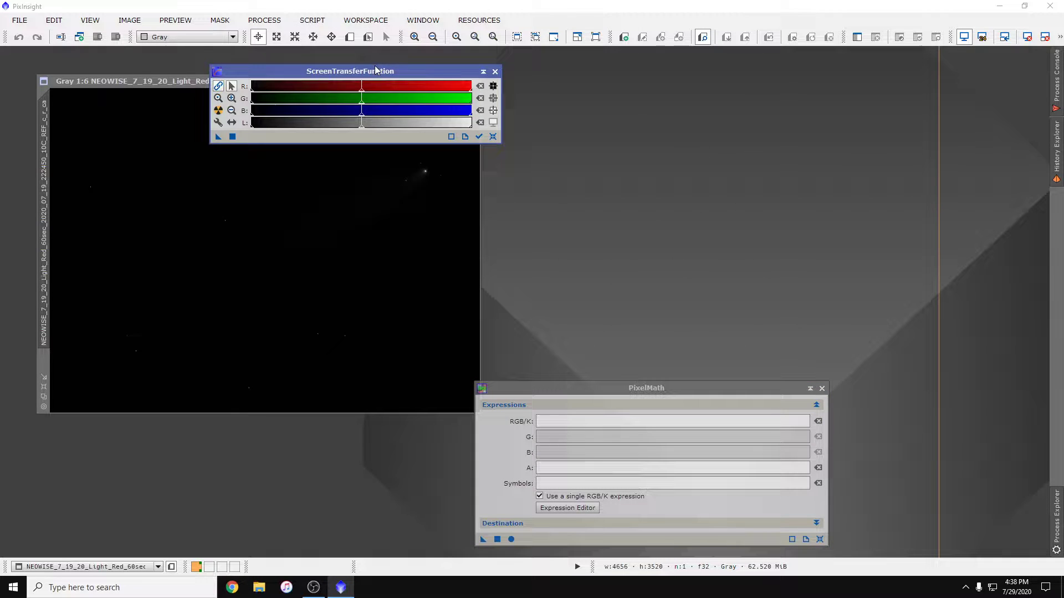
{"action": "left_click_drag", "start_coordinate": [375, 66], "coordinate": [687, 133]}
- Open StarNet++, then auto-stretch the comet frame with STF to reveal the comet and stars
{"action": "left_click", "coordinate": [265, 20]}
{"action": "mouse_move", "coordinate": [388, 37]}
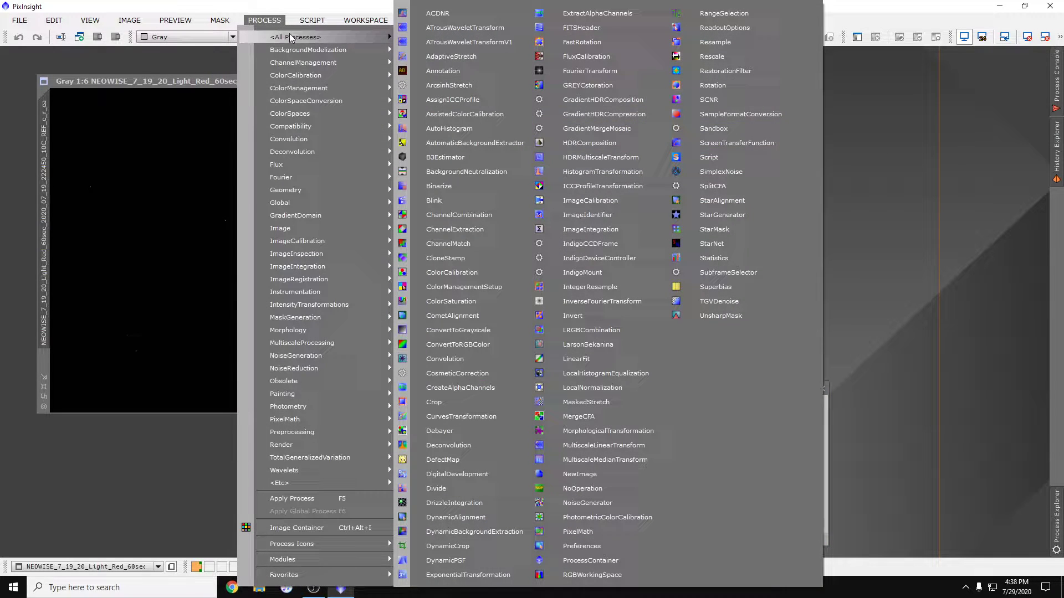
{"action": "left_click", "coordinate": [736, 244]}
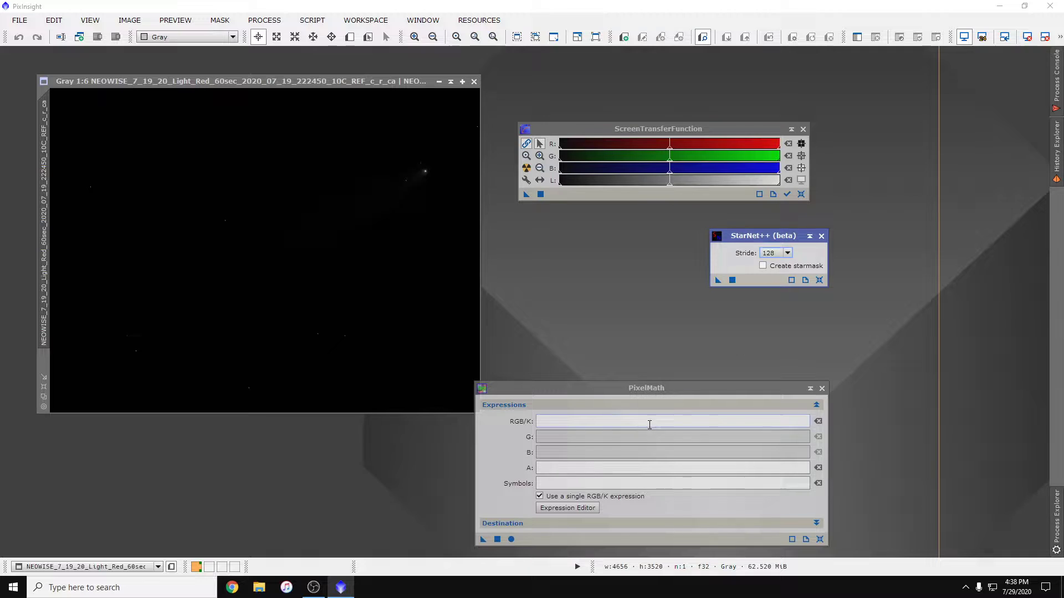
{"action": "left_click", "coordinate": [655, 388]}
{"action": "left_click_drag", "start_coordinate": [654, 388], "coordinate": [704, 329]}
{"action": "left_click", "coordinate": [353, 84]}
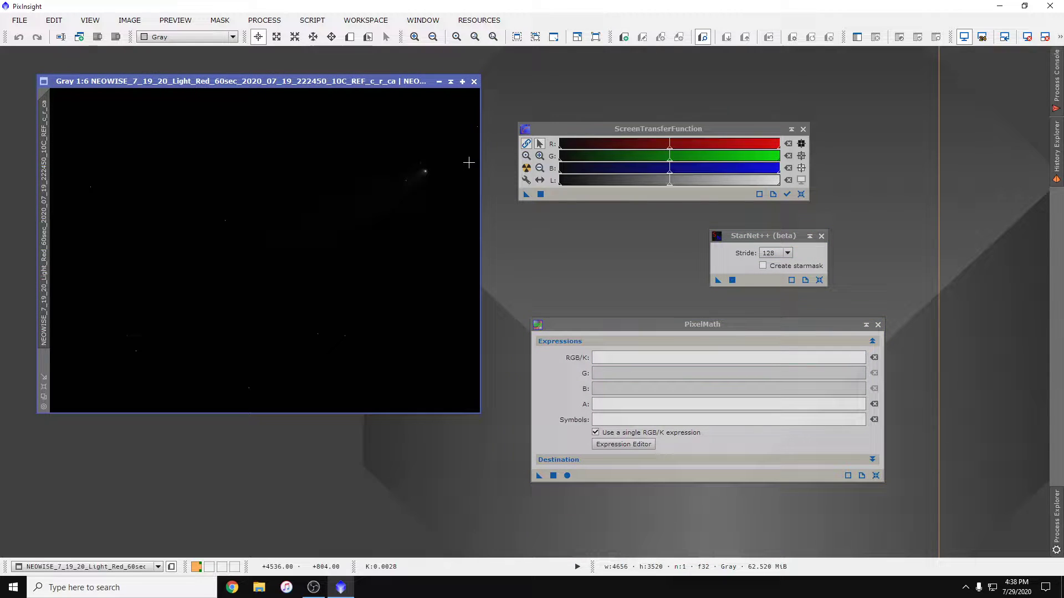
{"action": "left_click", "coordinate": [525, 167]}
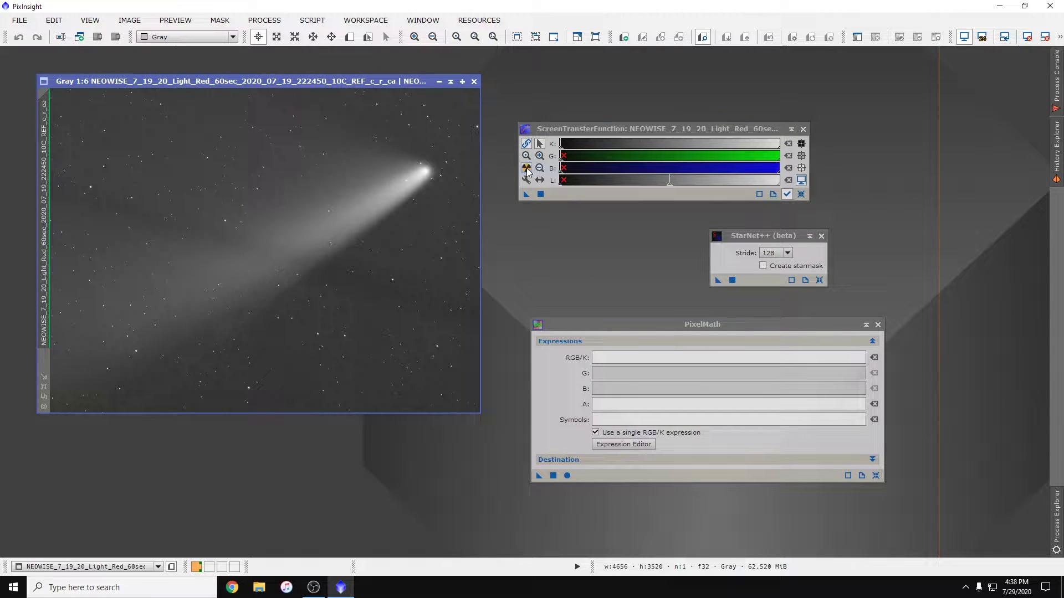
- Read the STF midtones value 0.00820 from its source code and enter mtf(0.00820,$T) as PixelMath's RGB/K expression
{"action": "left_click_drag", "start_coordinate": [712, 128], "coordinate": [517, 106]}
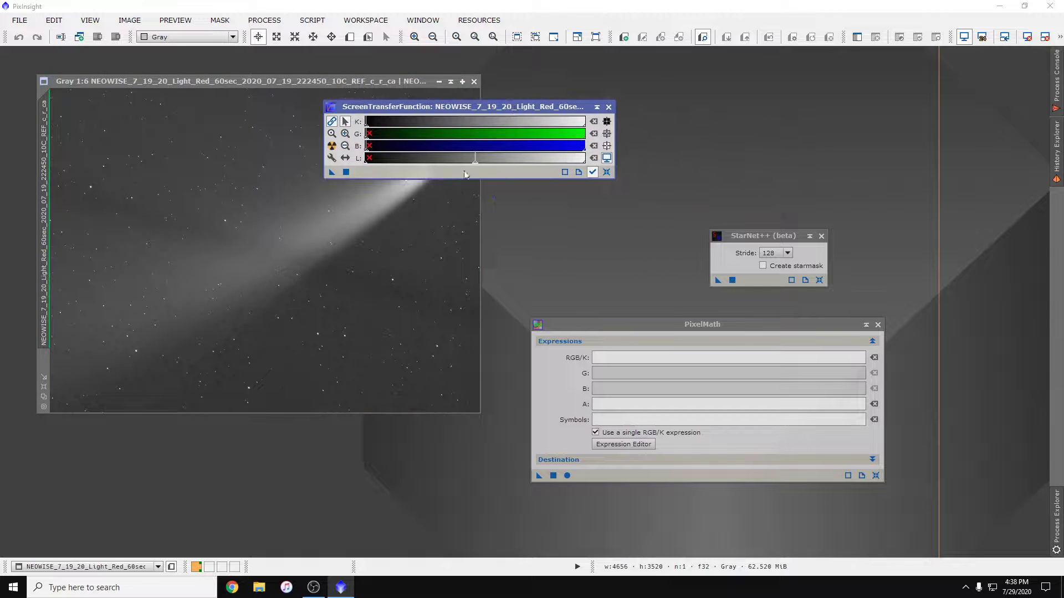
{"action": "left_click", "coordinate": [565, 172]}
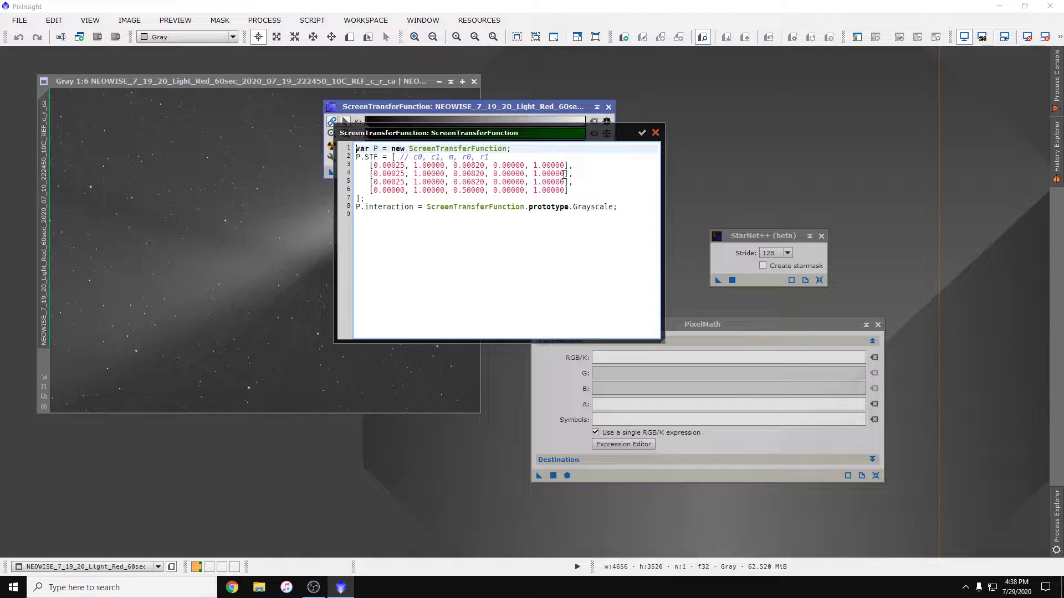
{"action": "left_click_drag", "start_coordinate": [560, 138], "coordinate": [493, 148]}
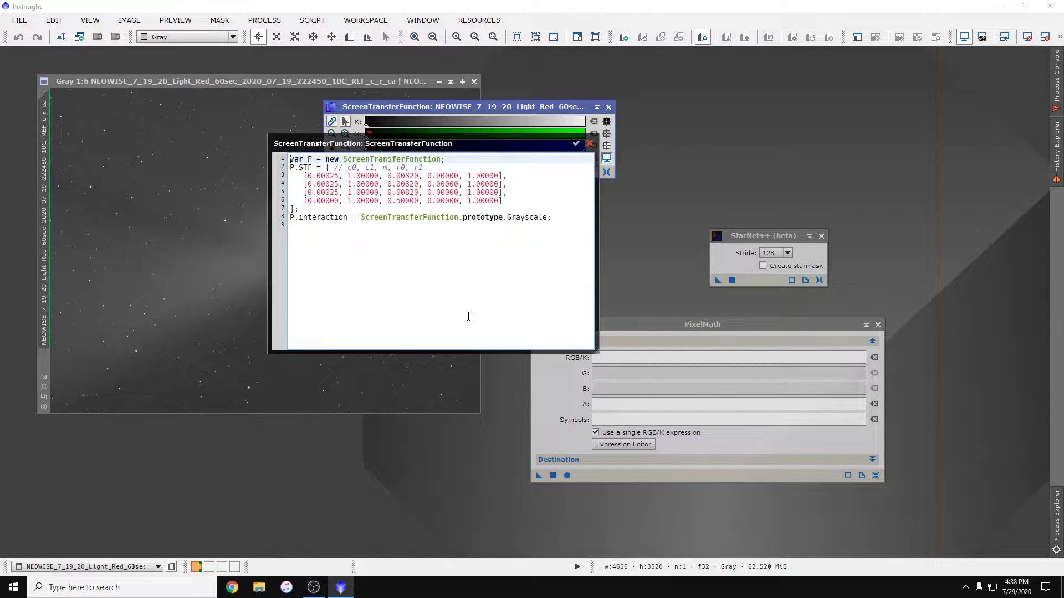
{"action": "left_click_drag", "start_coordinate": [658, 320], "coordinate": [701, 298]}
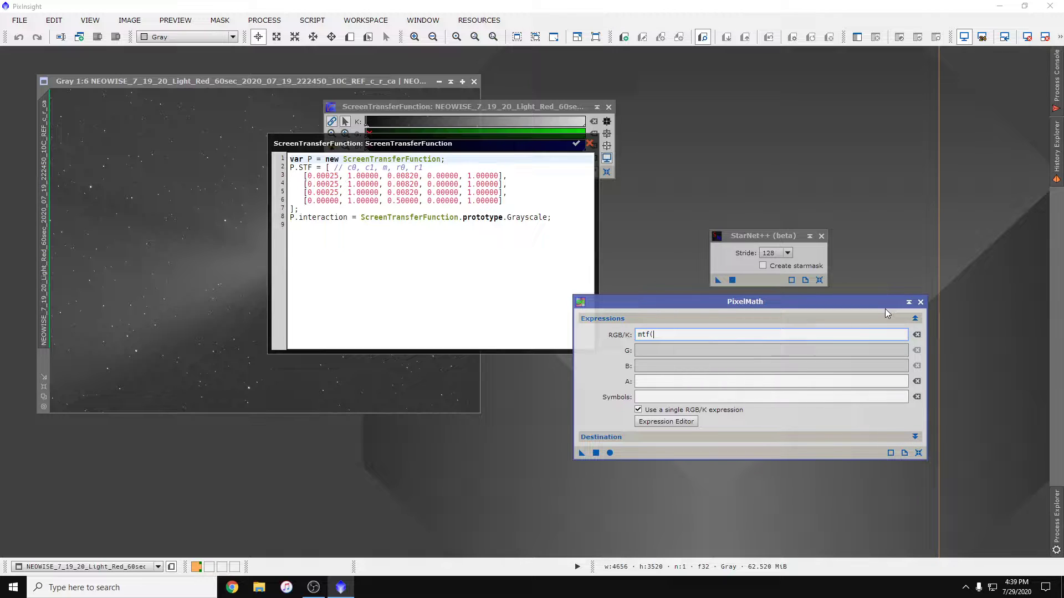
{"action": "left_click", "coordinate": [393, 177]}
{"action": "left_click_drag", "start_coordinate": [393, 177], "coordinate": [416, 195]}
{"action": "left_click", "coordinate": [418, 192]}
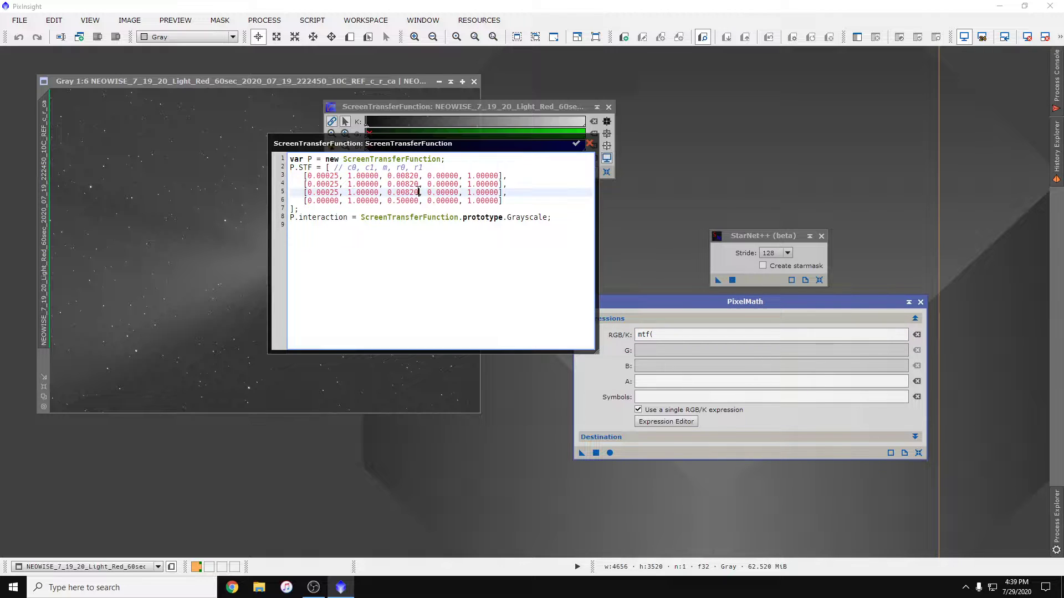
{"action": "double_click", "coordinate": [410, 184]}
{"action": "left_click", "coordinate": [415, 176]}
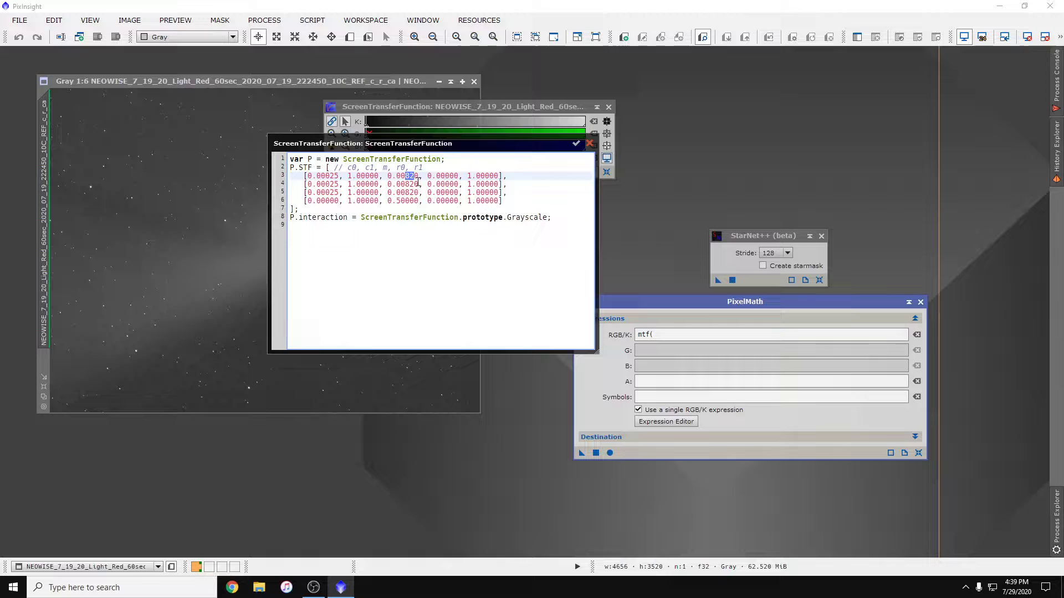
{"action": "left_click", "coordinate": [731, 337]}
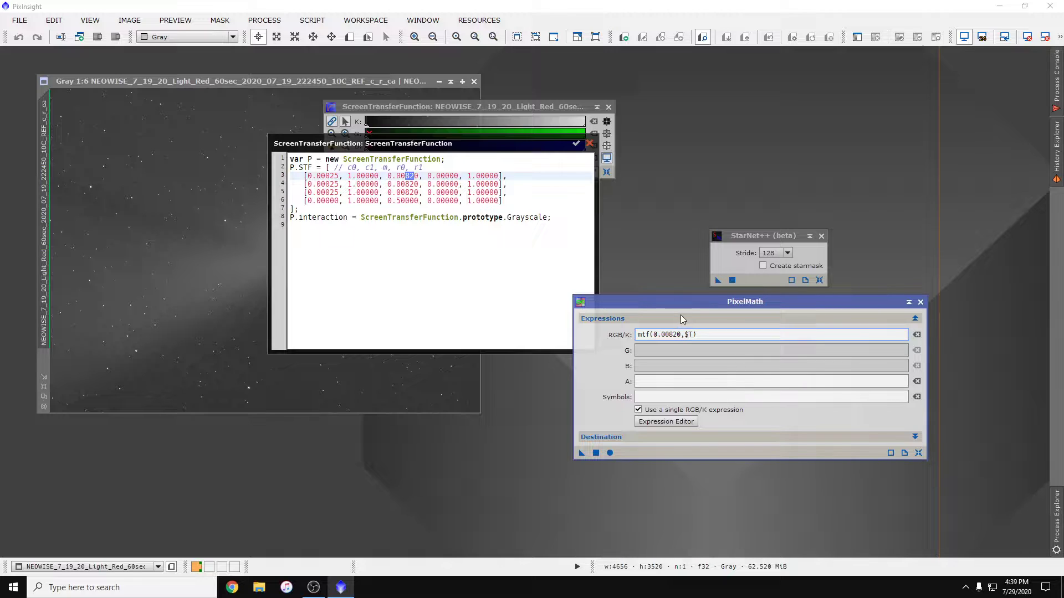
- Close the STF source code and reset the screen stretch so the frame displays unstretched
{"action": "left_click", "coordinate": [590, 144]}
{"action": "left_click_drag", "start_coordinate": [463, 105], "coordinate": [658, 94]}
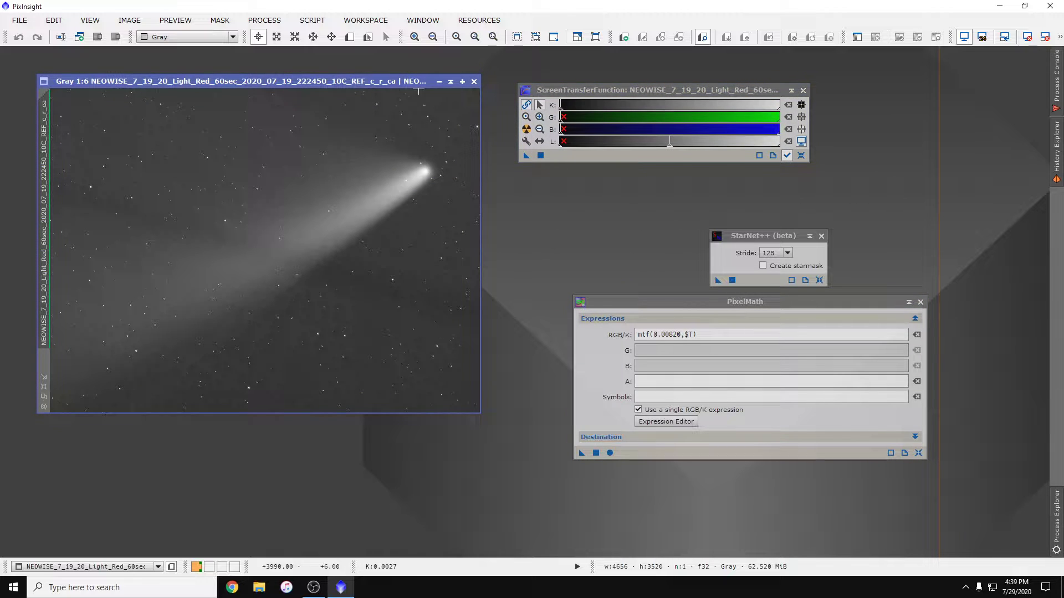
{"action": "left_click", "coordinate": [801, 156]}
{"action": "left_click", "coordinate": [713, 303]}
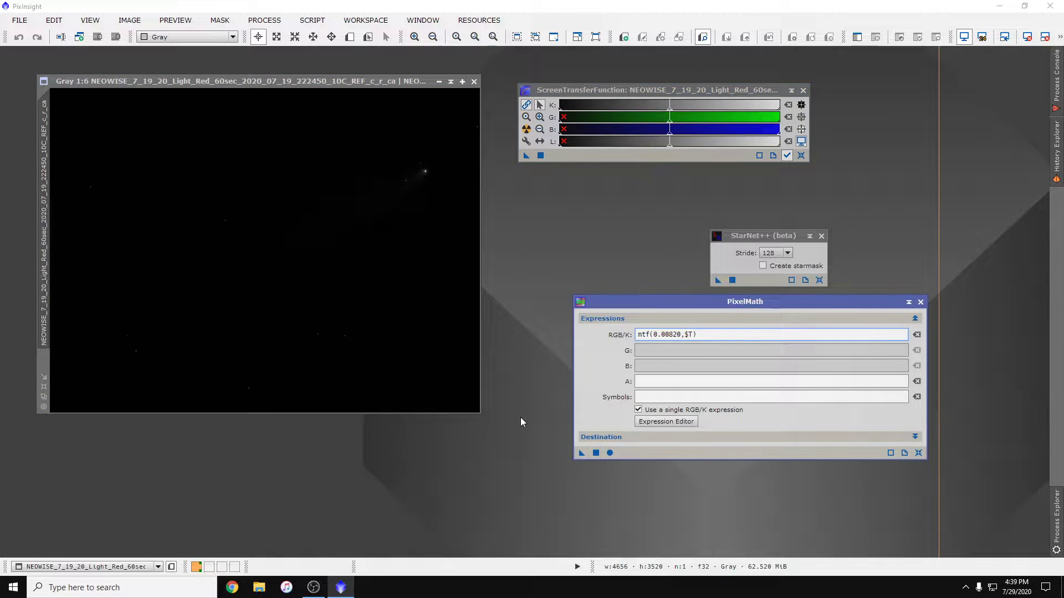
- Test the mtf(0.00820,$T) stretch on the image, undo it, and save it as the Process01 icon
{"action": "left_click_drag", "start_coordinate": [581, 453], "coordinate": [300, 248]}
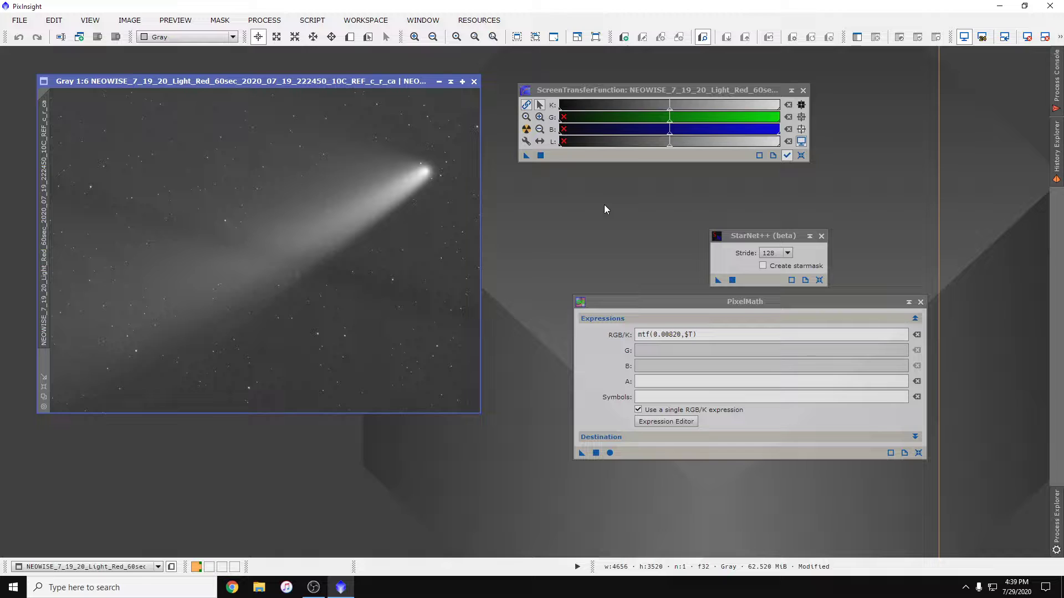
{"action": "left_click_drag", "start_coordinate": [241, 81], "coordinate": [246, 82]}
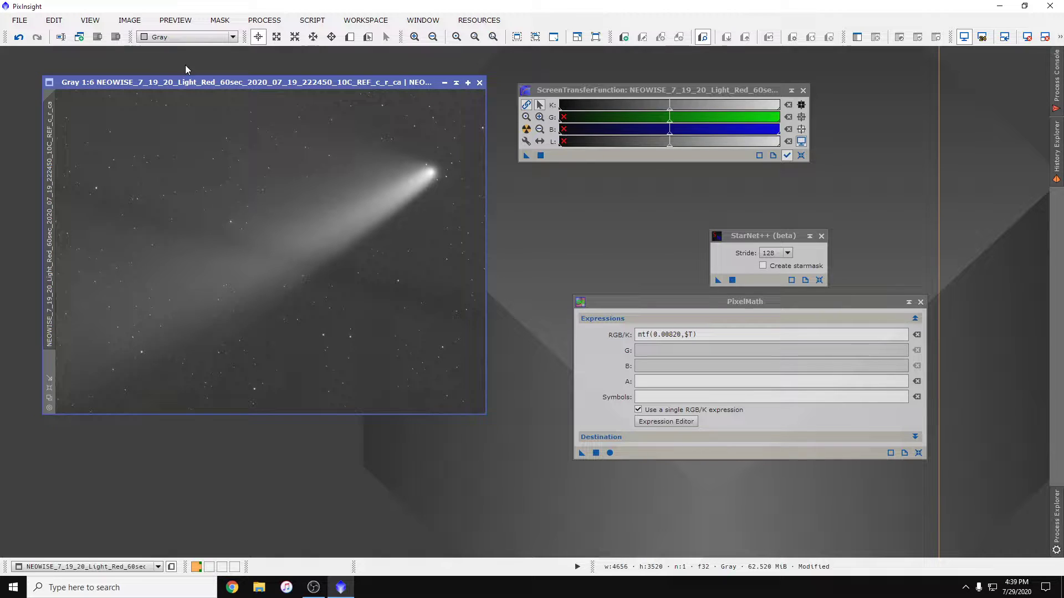
{"action": "left_click", "coordinate": [18, 37]}
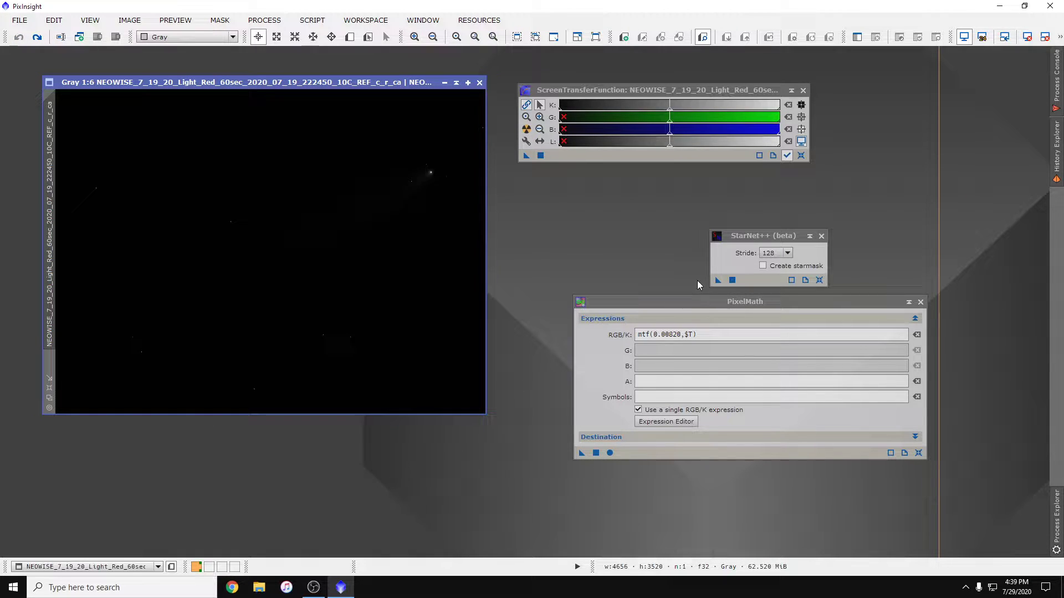
{"action": "left_click_drag", "start_coordinate": [699, 302], "coordinate": [677, 295]}
{"action": "left_click_drag", "start_coordinate": [558, 446], "coordinate": [770, 500]}
- Change the expression to mtf((1-0.00820),$T) and save it as a second icon, Process02
{"action": "left_click", "coordinate": [630, 328]}
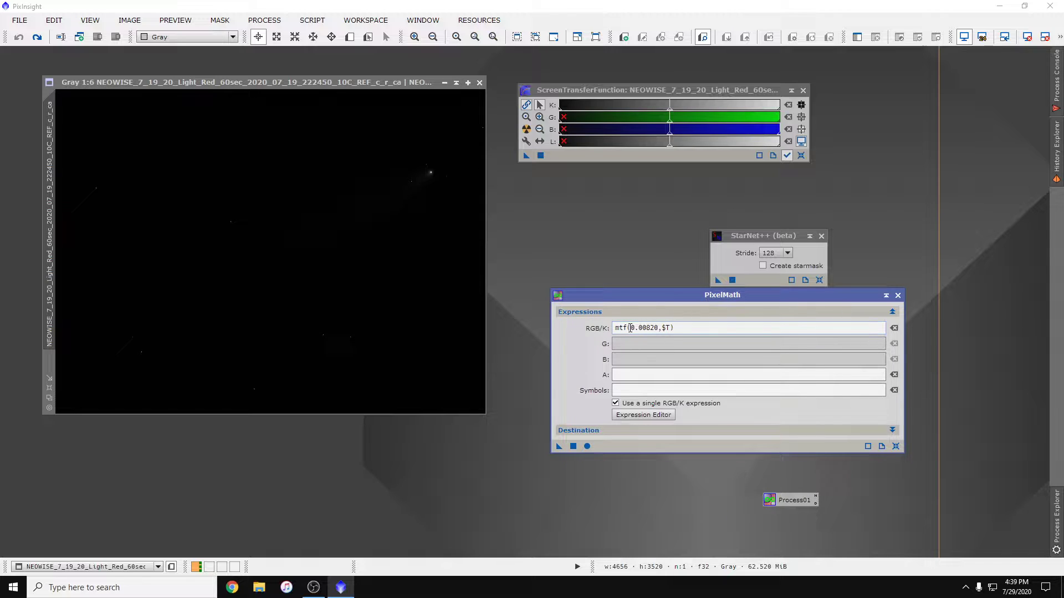
{"action": "left_click", "coordinate": [631, 328]}
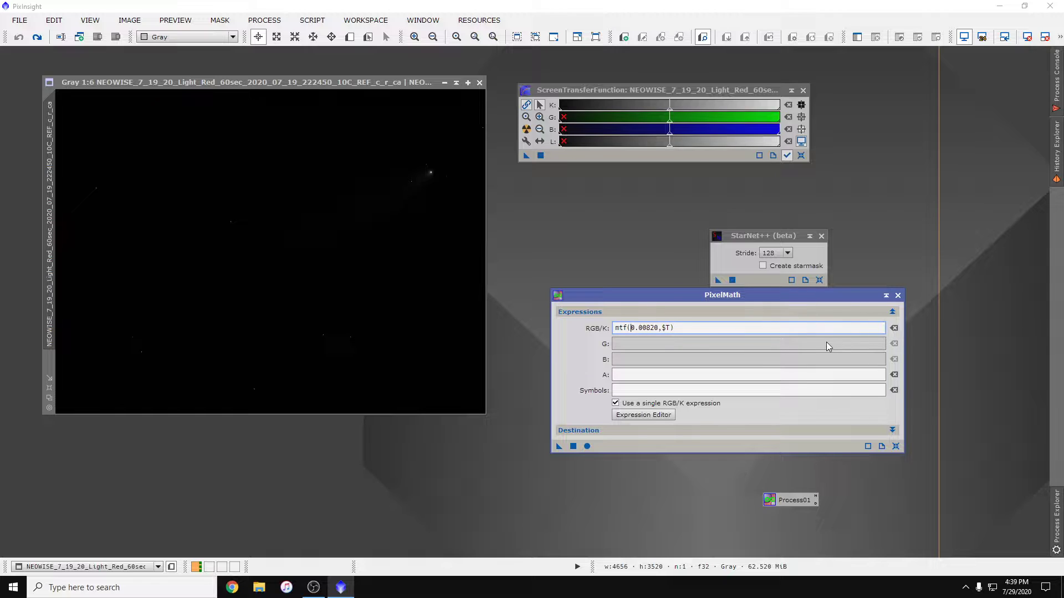
{"action": "type", "text": "(1-"}
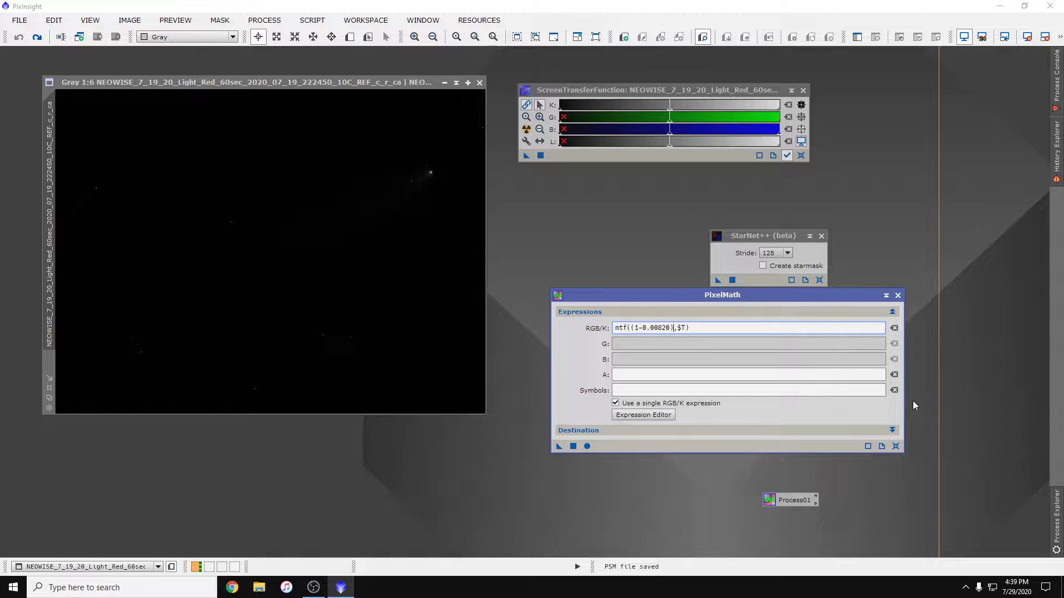
{"action": "left_click_drag", "start_coordinate": [647, 293], "coordinate": [646, 300]}
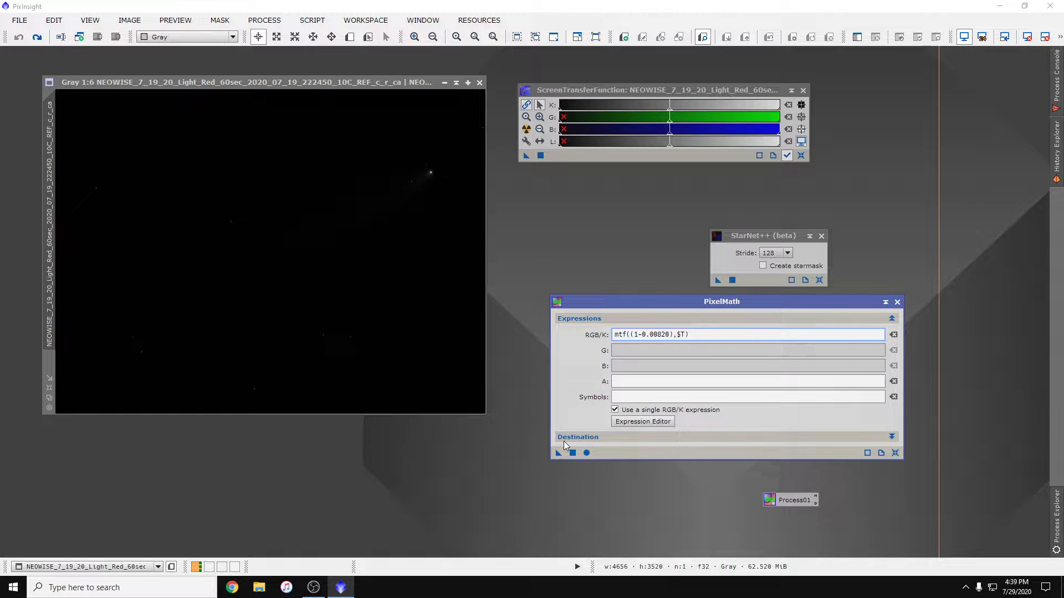
{"action": "left_click_drag", "start_coordinate": [558, 453], "coordinate": [771, 474]}
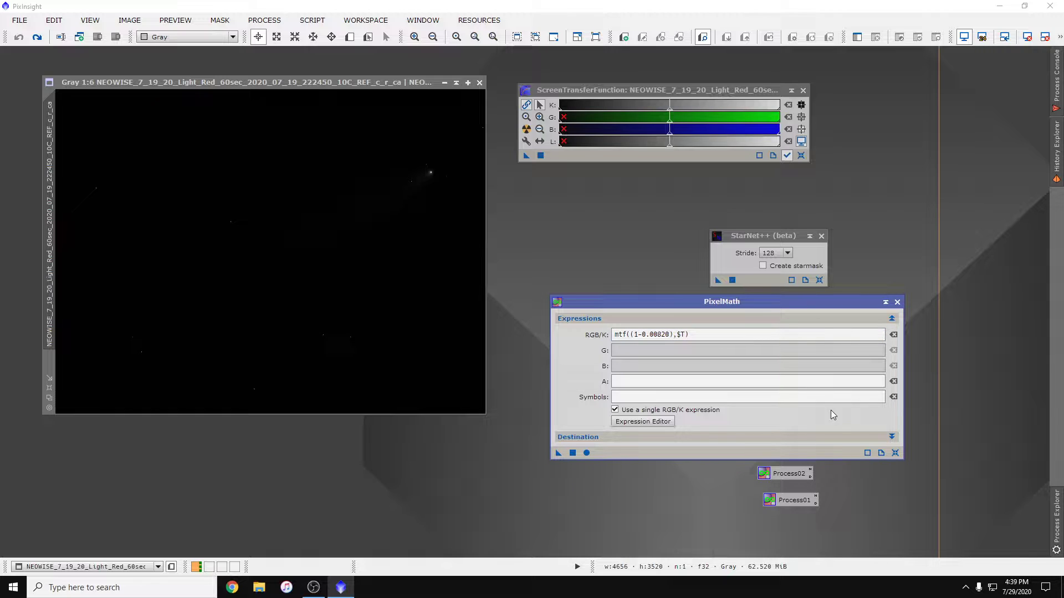
{"action": "left_click", "coordinate": [897, 302]}
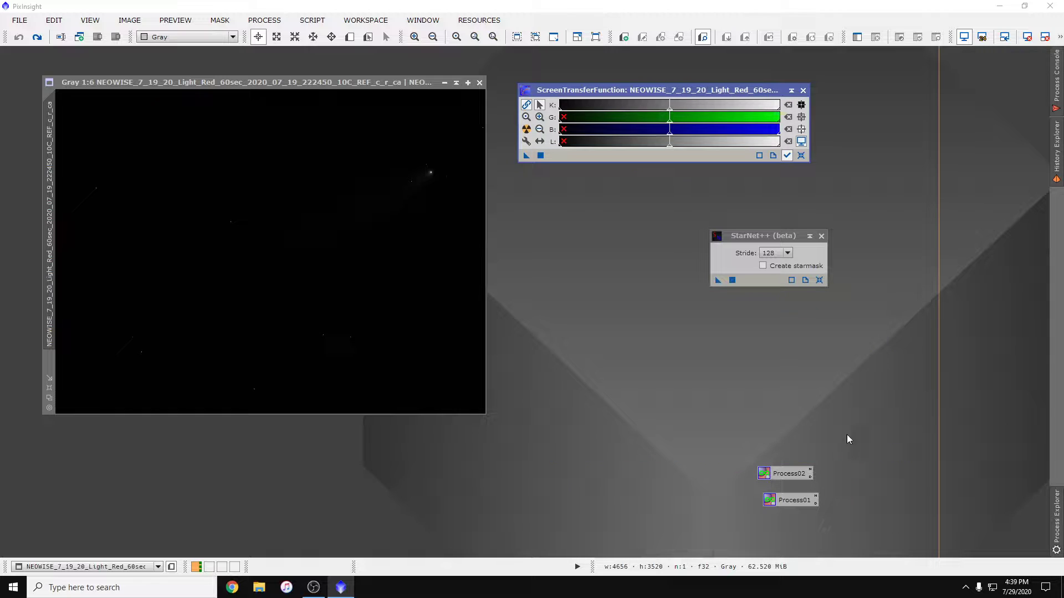
{"action": "left_click", "coordinate": [794, 500]}
- Apply Process01's stretch and then Process02's inverse stretch to the comet frame to confirm they cancel
{"action": "double_click", "coordinate": [791, 502]}
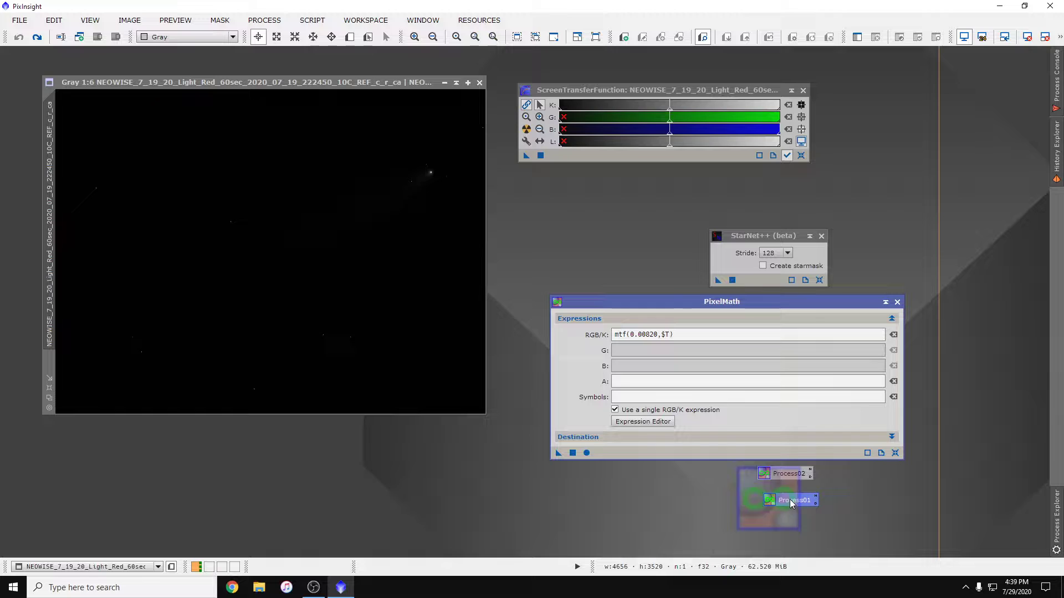
{"action": "left_click_drag", "start_coordinate": [558, 453], "coordinate": [336, 319]}
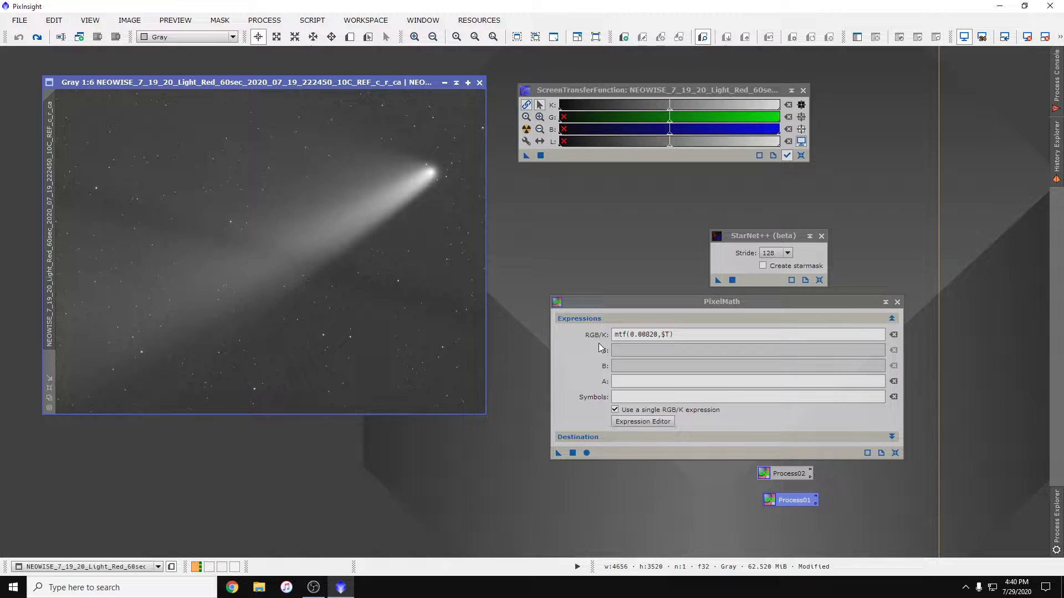
{"action": "left_click", "coordinate": [897, 302]}
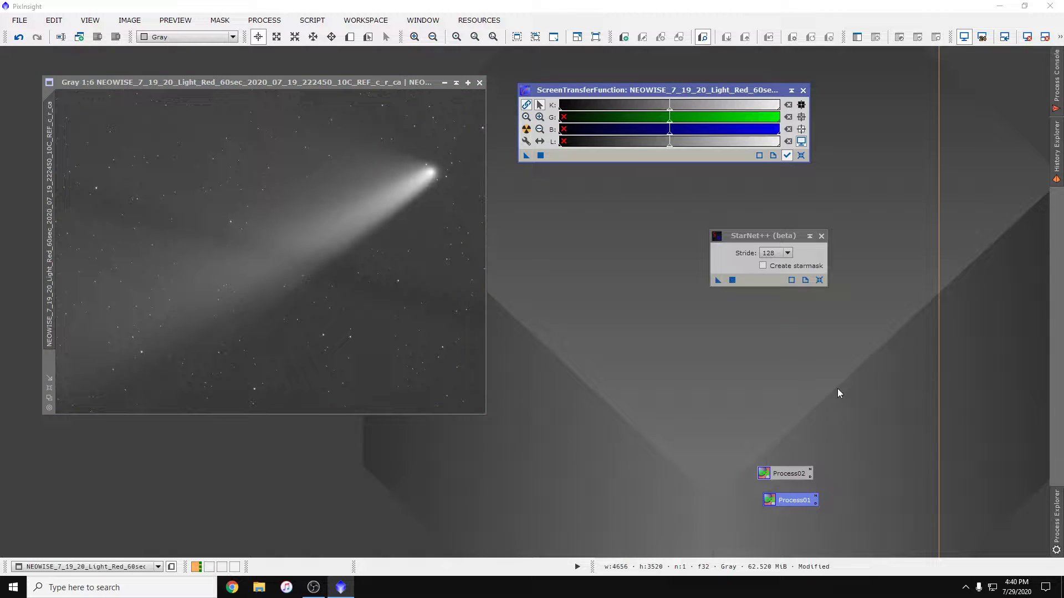
{"action": "double_click", "coordinate": [785, 474]}
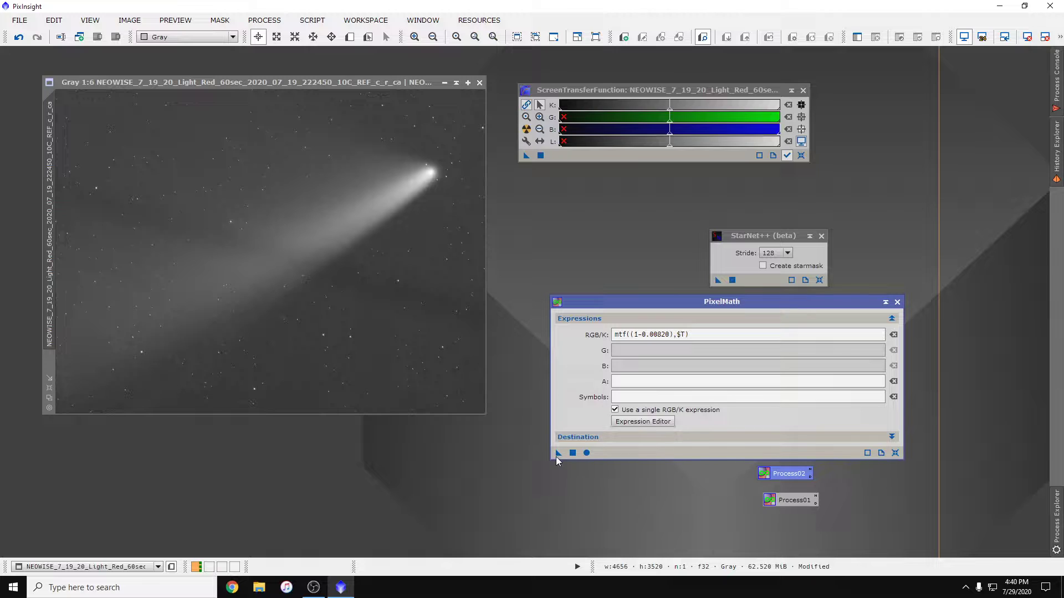
{"action": "left_click_drag", "start_coordinate": [559, 453], "coordinate": [336, 312]}
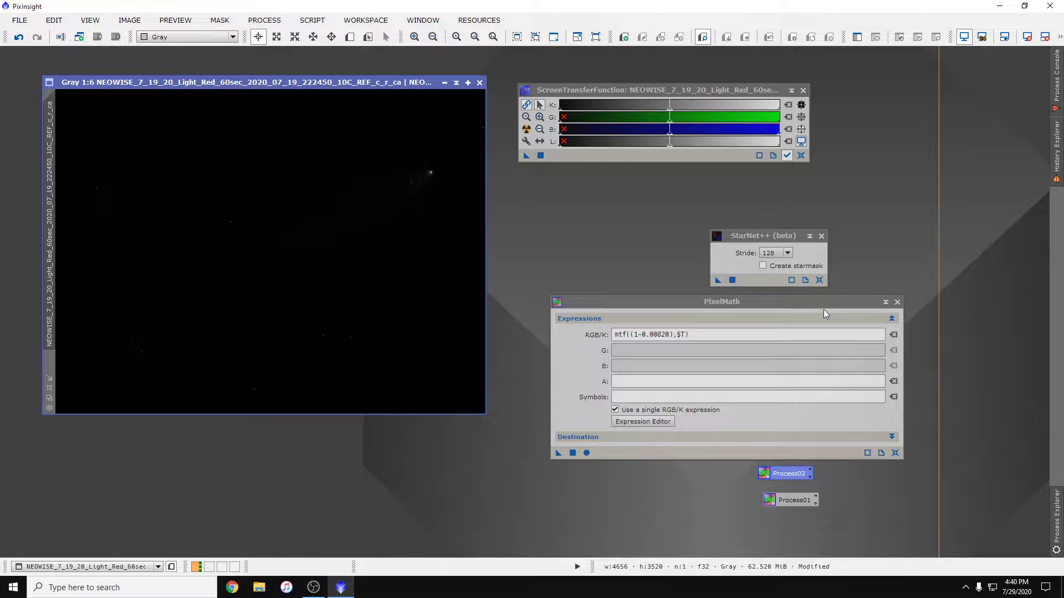
{"action": "left_click", "coordinate": [897, 303]}
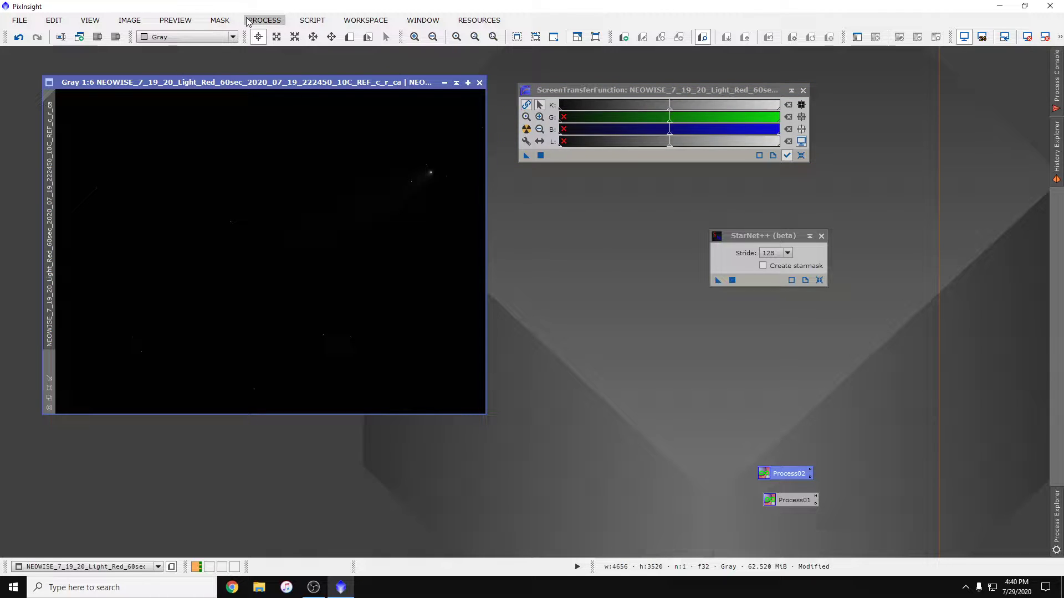
- Undo the test stretches and create a new ProcessContainer
{"action": "left_click", "coordinate": [19, 39]}
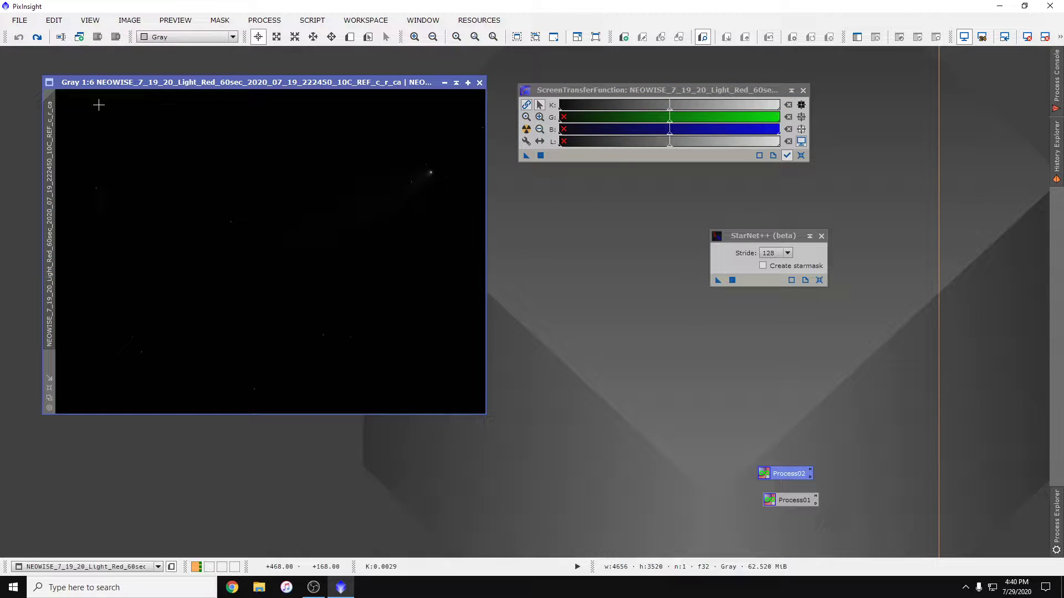
{"action": "left_click_drag", "start_coordinate": [261, 80], "coordinate": [241, 71]}
{"action": "left_click", "coordinate": [258, 25]}
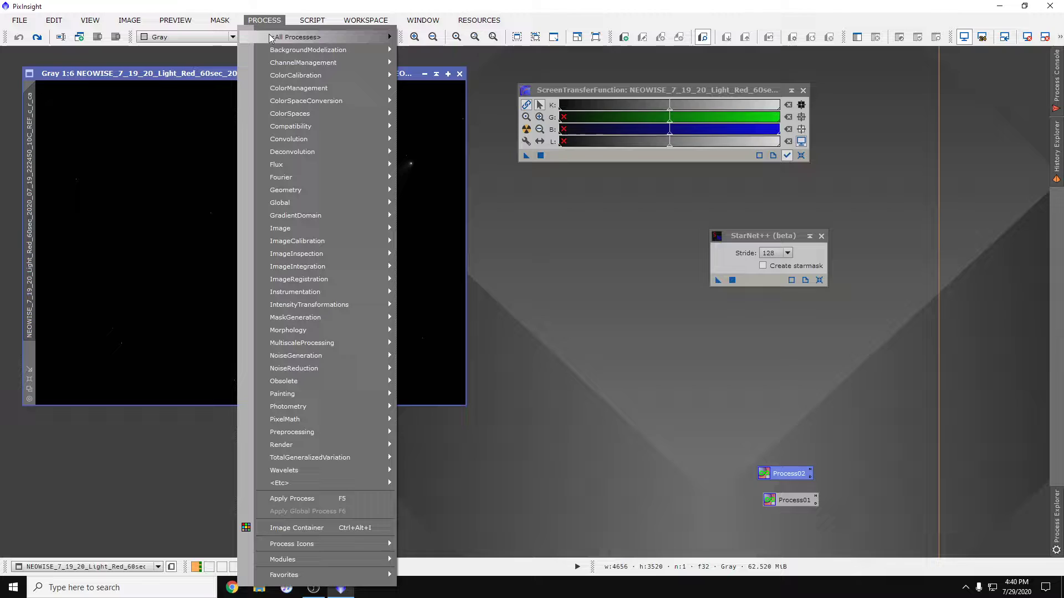
{"action": "mouse_move", "coordinate": [269, 36]}
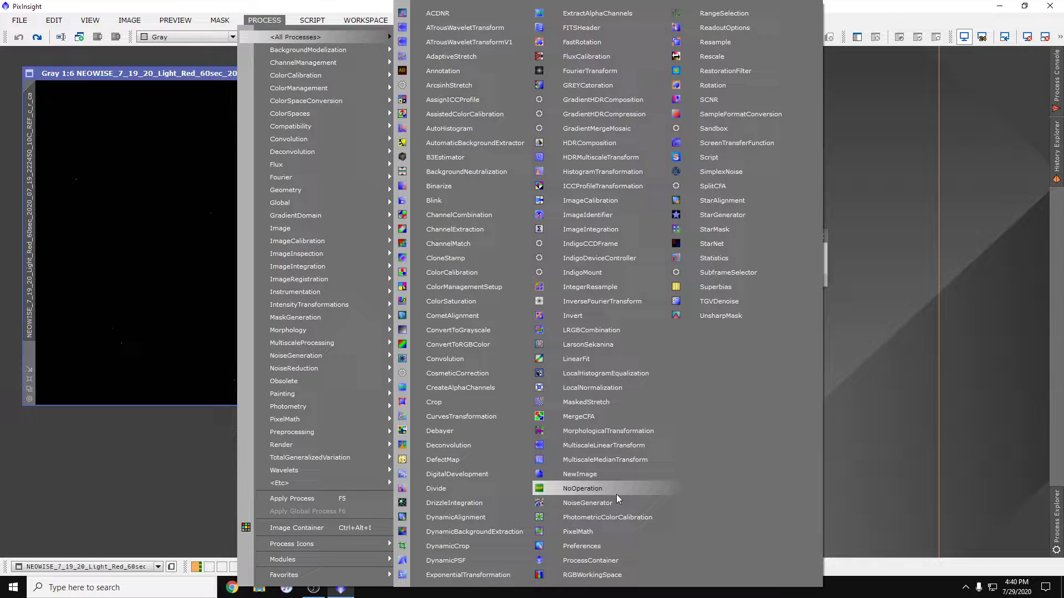
{"action": "left_click", "coordinate": [590, 560]}
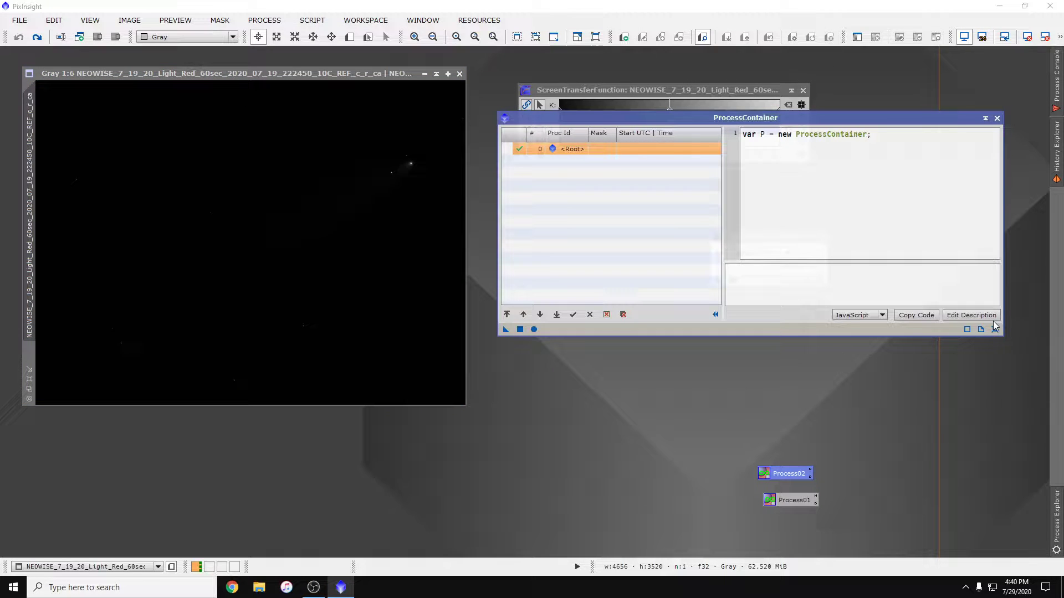
{"action": "left_click_drag", "start_coordinate": [745, 122], "coordinate": [419, 138]}
- Add Process01, a StarNet++ instance and Process02 to the container in that order
{"action": "left_click_drag", "start_coordinate": [795, 502], "coordinate": [244, 195]}
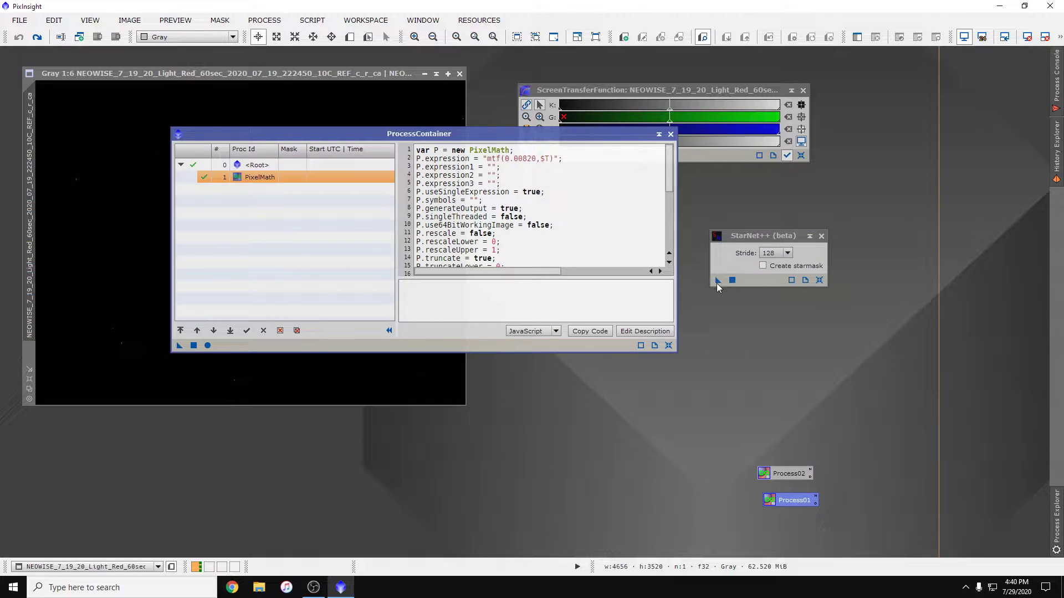
{"action": "left_click_drag", "start_coordinate": [718, 281], "coordinate": [249, 206]}
{"action": "left_click", "coordinate": [822, 237]}
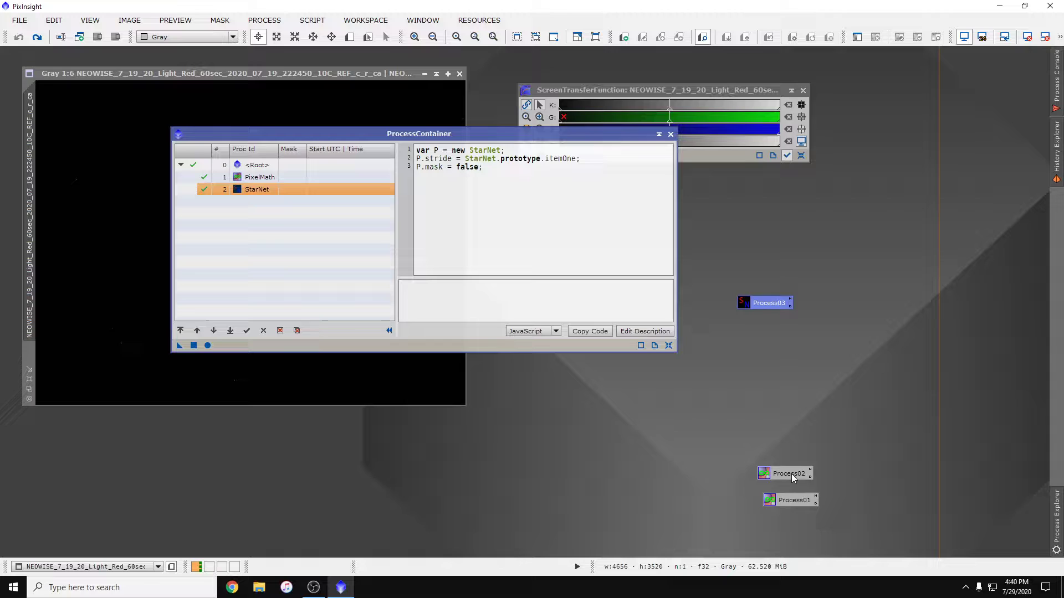
{"action": "left_click_drag", "start_coordinate": [793, 478], "coordinate": [309, 224]}
{"action": "left_click_drag", "start_coordinate": [327, 137], "coordinate": [641, 187]}
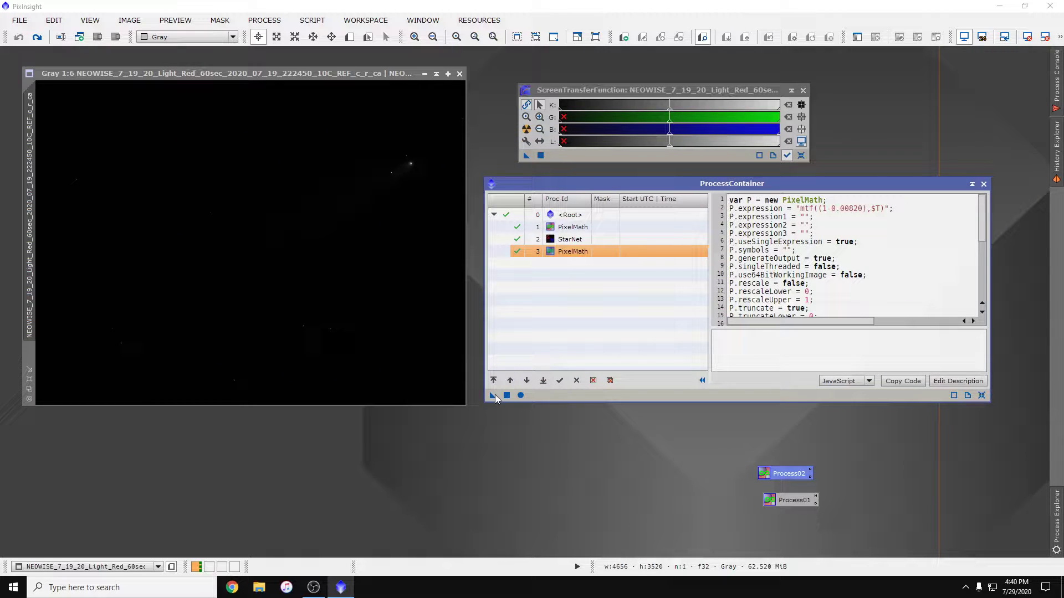
- Run the ProcessContainer on the comet frame and check the starless result with a temporary STF auto-stretch
{"action": "left_click_drag", "start_coordinate": [492, 397], "coordinate": [418, 390]}
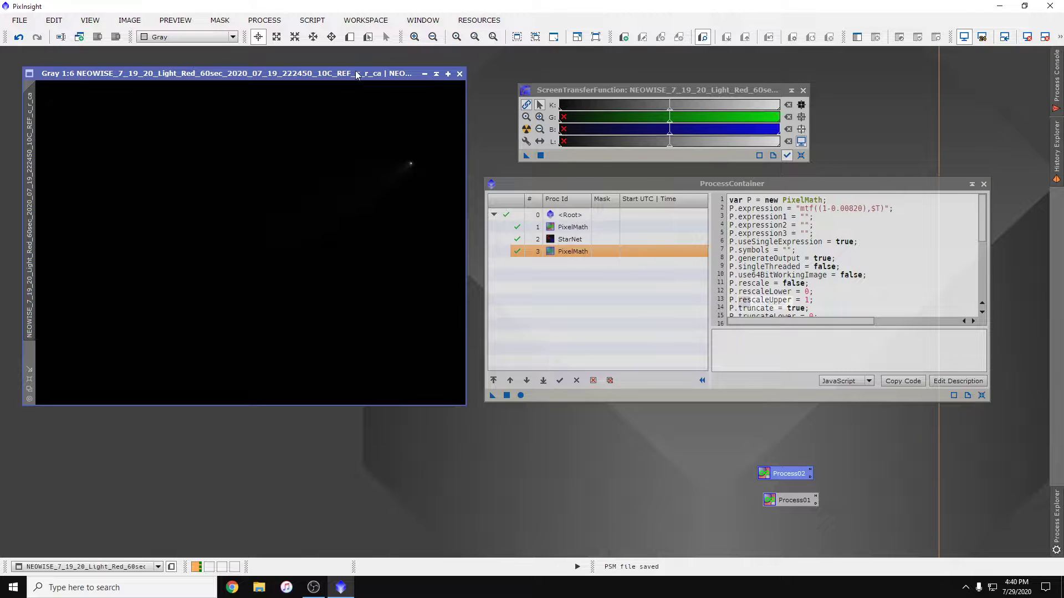
{"action": "left_click", "coordinate": [526, 130]}
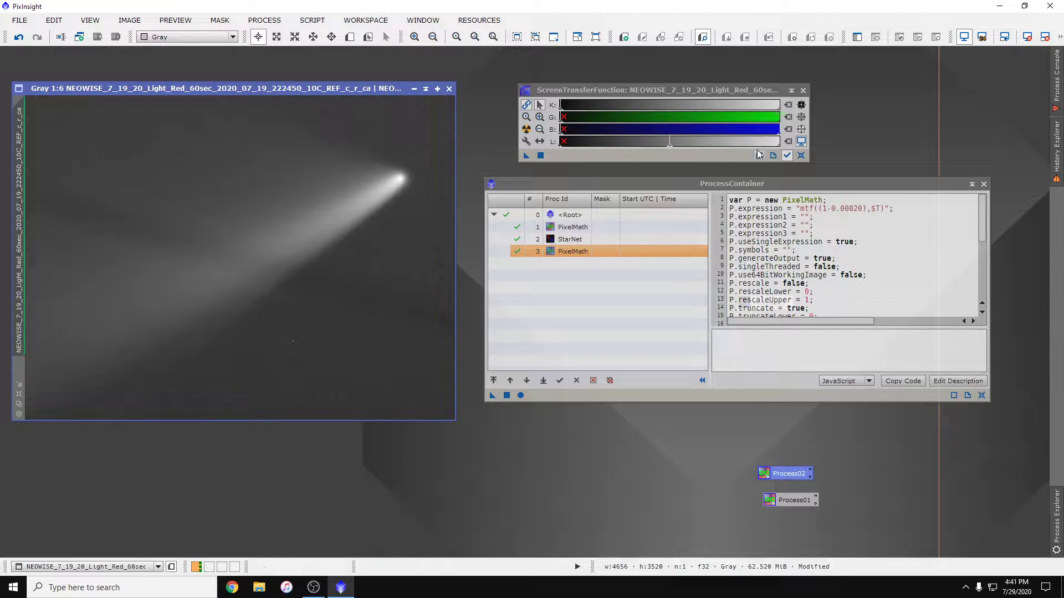
{"action": "left_click", "coordinate": [800, 155]}
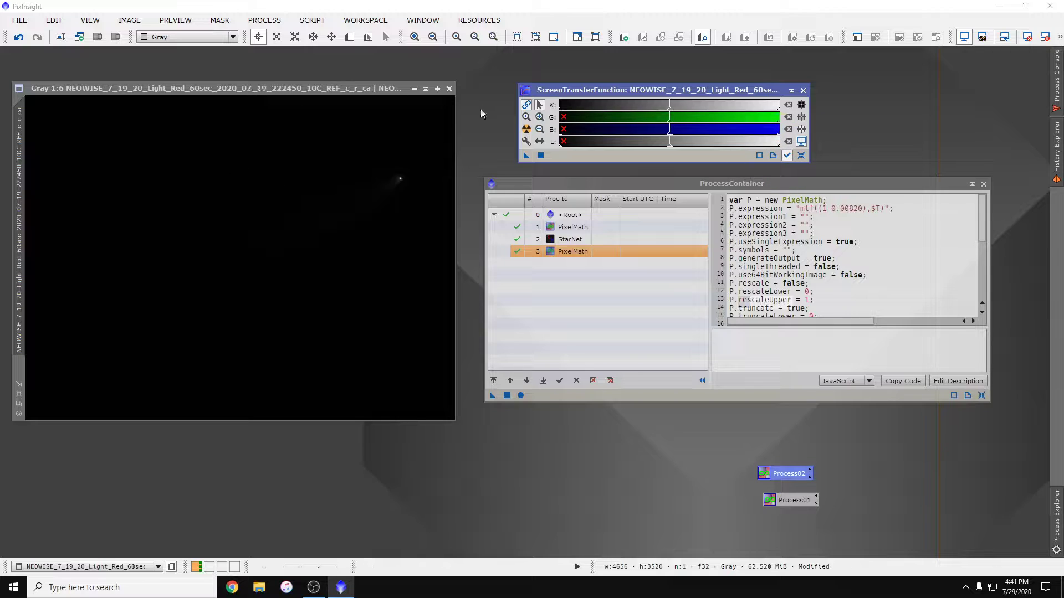
{"action": "left_click_drag", "start_coordinate": [368, 87], "coordinate": [368, 72]}
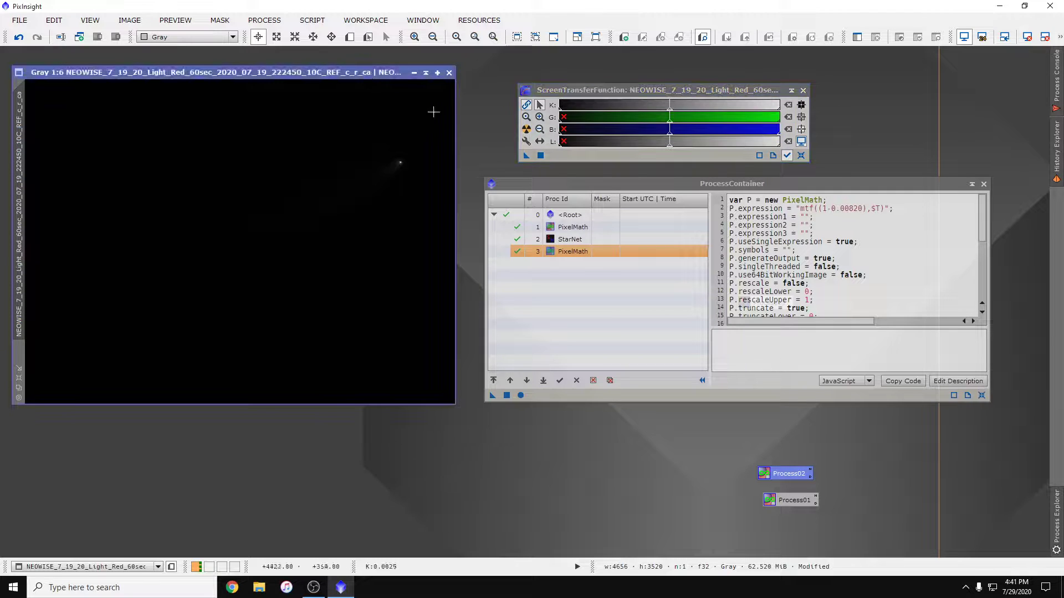
- Close the starless test image without saving and inspect the container's first PixelMath step
{"action": "left_click", "coordinate": [449, 73]}
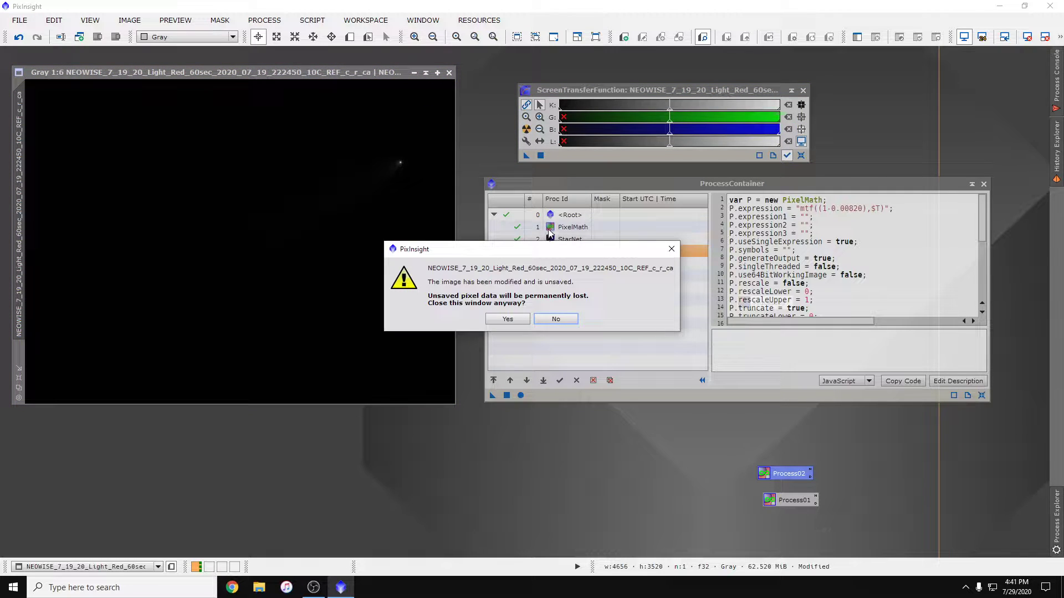
{"action": "left_click", "coordinate": [509, 320]}
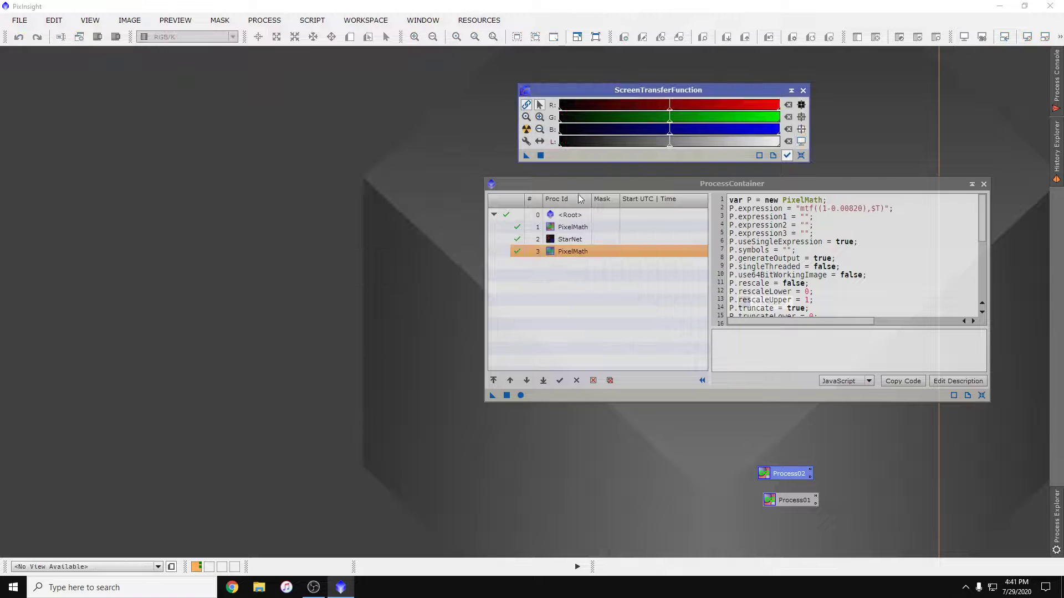
{"action": "left_click_drag", "start_coordinate": [574, 188], "coordinate": [457, 183]}
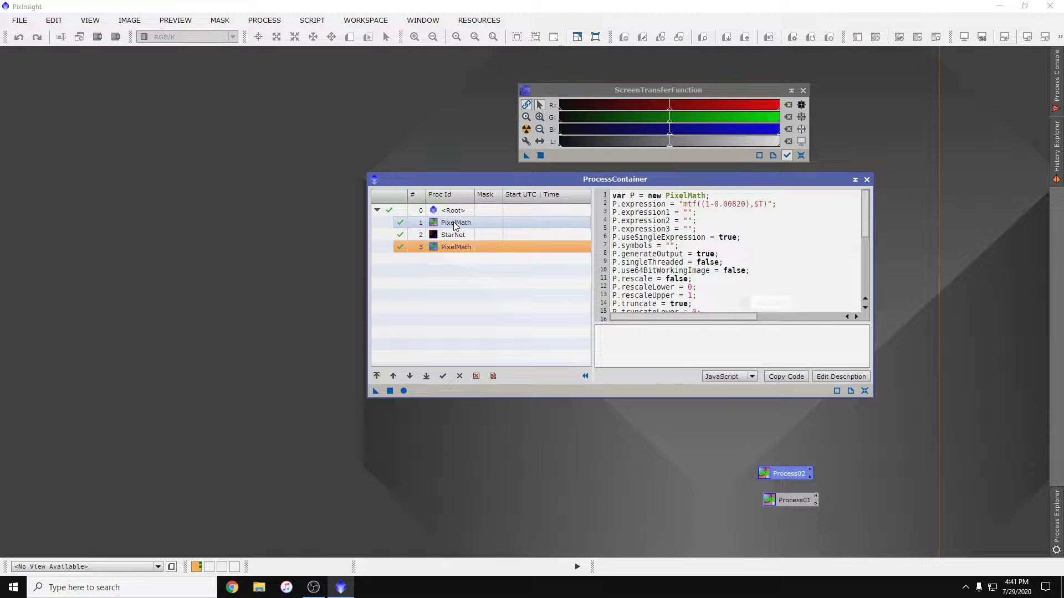
{"action": "left_click", "coordinate": [454, 224]}
{"action": "left_click_drag", "start_coordinate": [634, 186], "coordinate": [744, 177]}
{"action": "left_click_drag", "start_coordinate": [536, 169], "coordinate": [538, 175]}
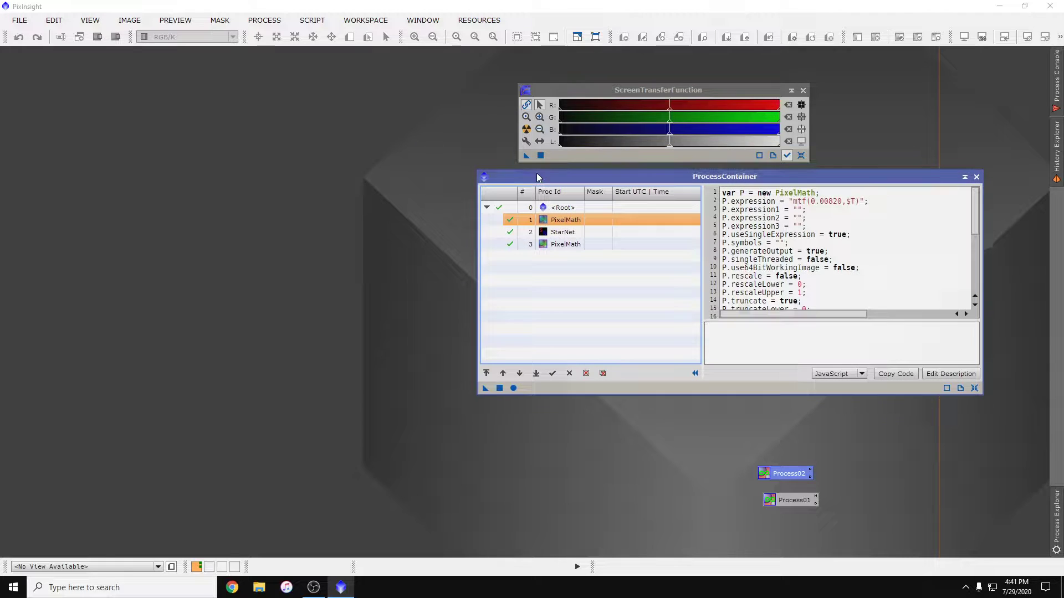
- Create an ImageContainer and add all 36 frames from the Comet Aligned folder
{"action": "left_click", "coordinate": [259, 24]}
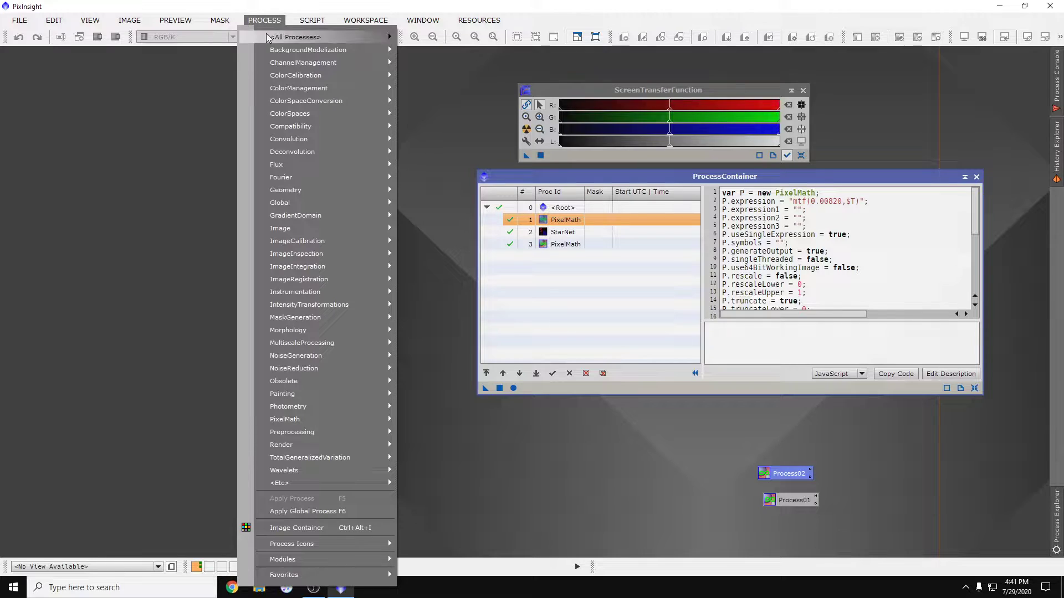
{"action": "mouse_move", "coordinate": [333, 37]}
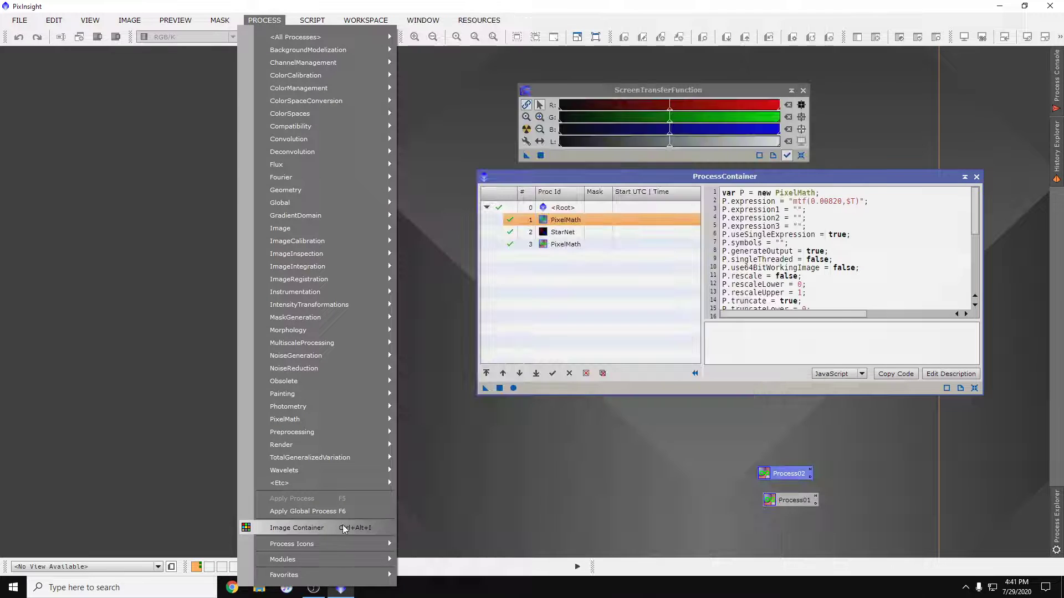
{"action": "left_click", "coordinate": [342, 526]}
{"action": "left_click_drag", "start_coordinate": [489, 101], "coordinate": [200, 82]}
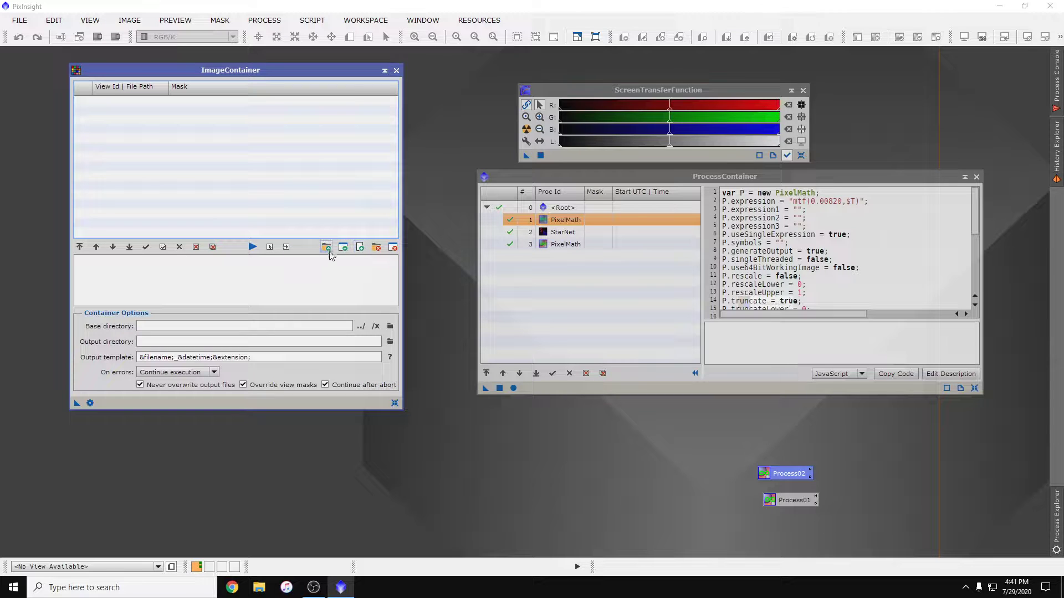
{"action": "left_click", "coordinate": [327, 248]}
{"action": "left_click", "coordinate": [327, 115]}
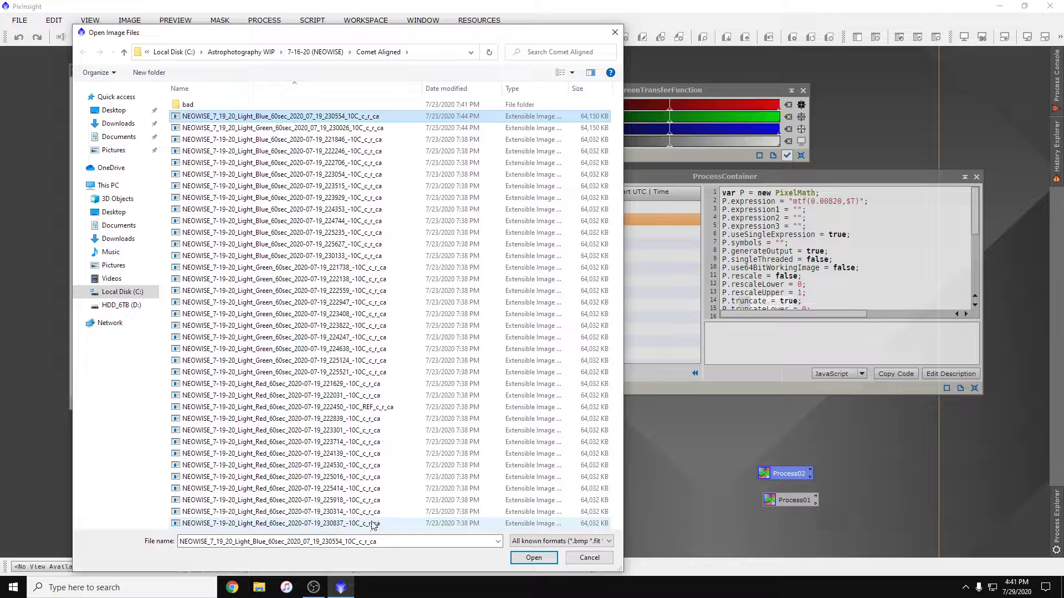
{"action": "left_click", "coordinate": [374, 523], "text": "shift"}
{"action": "left_click", "coordinate": [534, 560]}
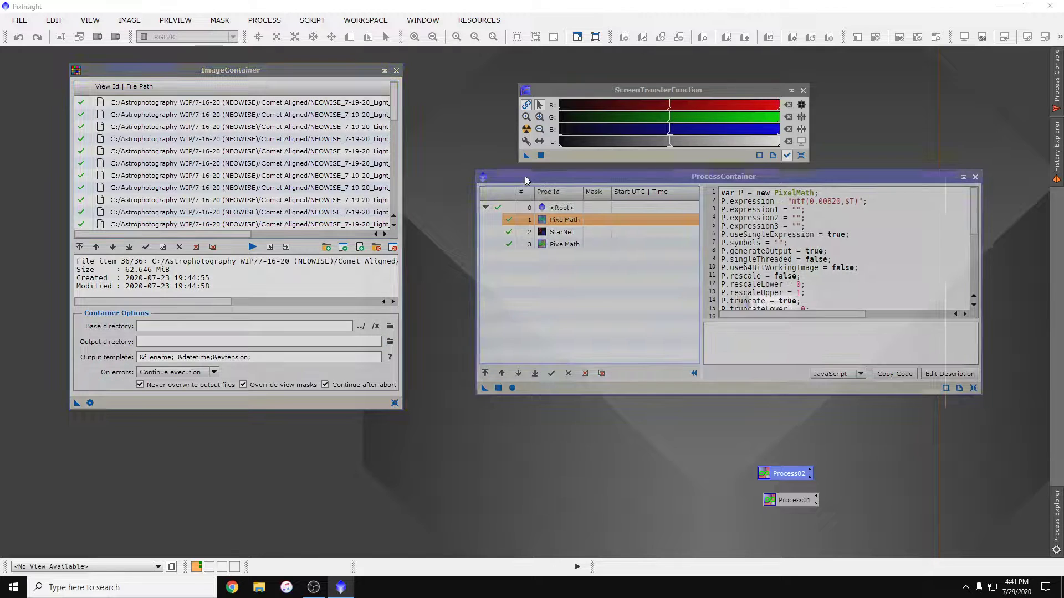
{"action": "left_click_drag", "start_coordinate": [526, 177], "coordinate": [467, 162]}
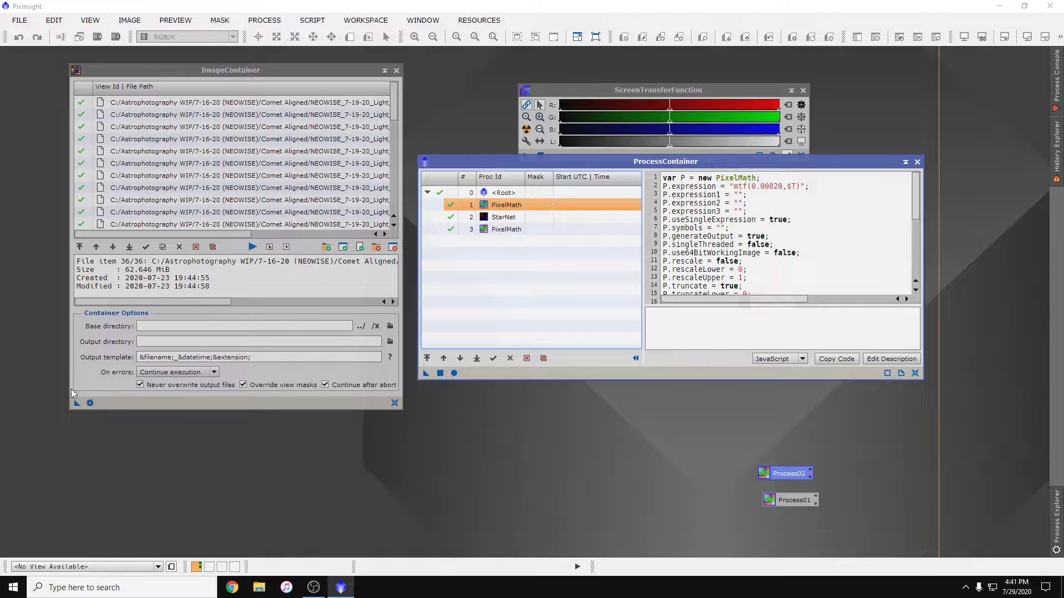
{"action": "mouse_move", "coordinate": [77, 402]}
{"action": "left_mouse_down"}
{"action": "mouse_move", "coordinate": [455, 416]}
{"action": "mouse_move", "coordinate": [497, 371]}
{"action": "mouse_move", "coordinate": [72, 402]}
{"action": "mouse_move", "coordinate": [470, 423]}
{"action": "mouse_move", "coordinate": [528, 377]}
{"action": "mouse_move", "coordinate": [159, 430]}
{"action": "mouse_move", "coordinate": [77, 403]}
{"action": "left_mouse_up"}
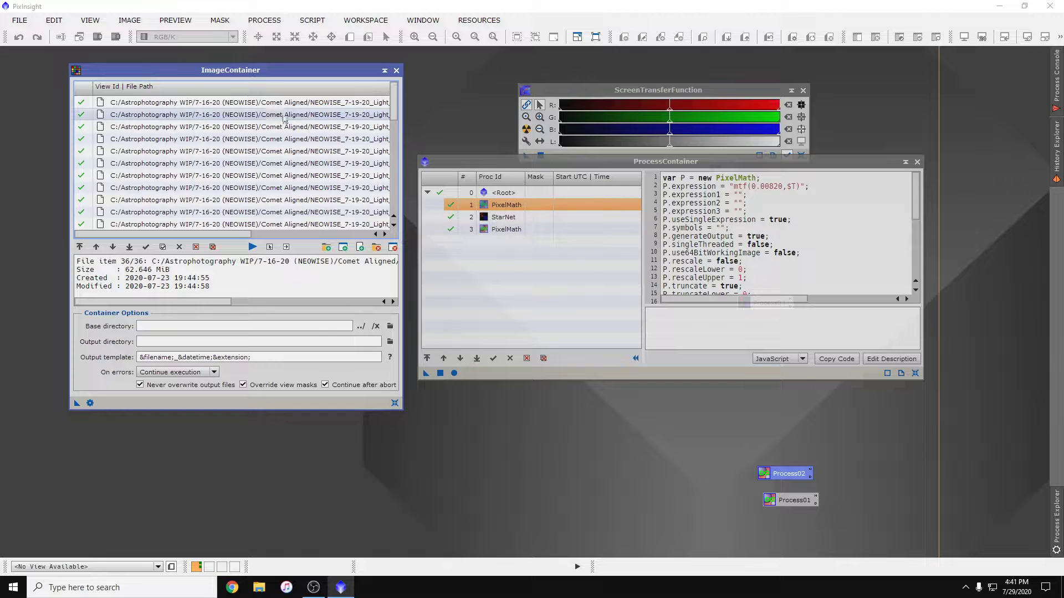
{"action": "left_click_drag", "start_coordinate": [394, 123], "coordinate": [394, 205]}
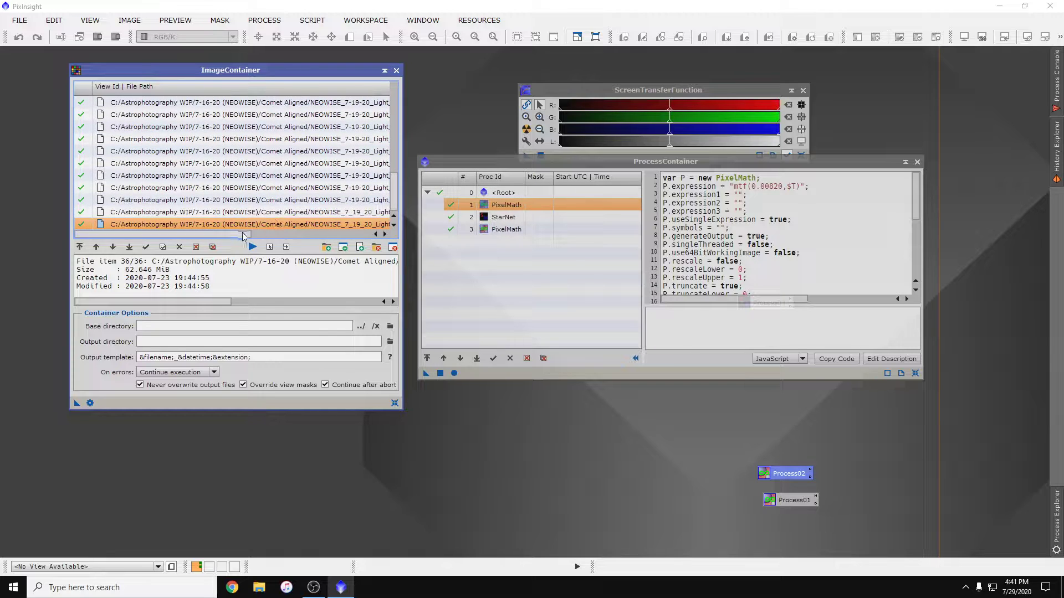
{"action": "left_click_drag", "start_coordinate": [244, 237], "coordinate": [362, 236]}
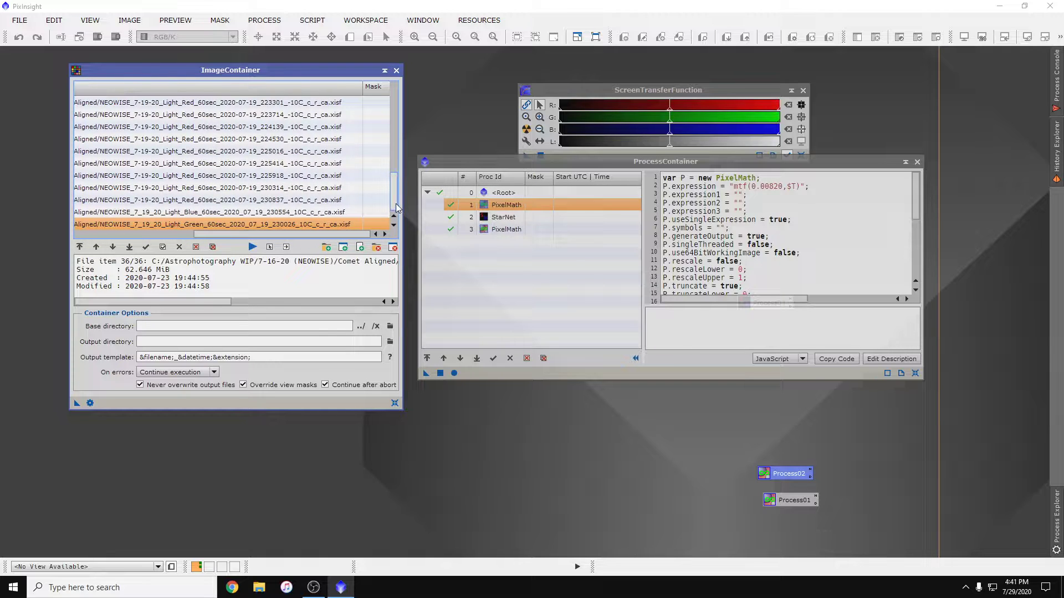
{"action": "left_click_drag", "start_coordinate": [394, 204], "coordinate": [403, 100]}
{"action": "mouse_move", "coordinate": [312, 74]}
{"action": "left_mouse_down"}
{"action": "mouse_move", "coordinate": [318, 64]}
{"action": "mouse_move", "coordinate": [314, 72]}
{"action": "left_mouse_up"}
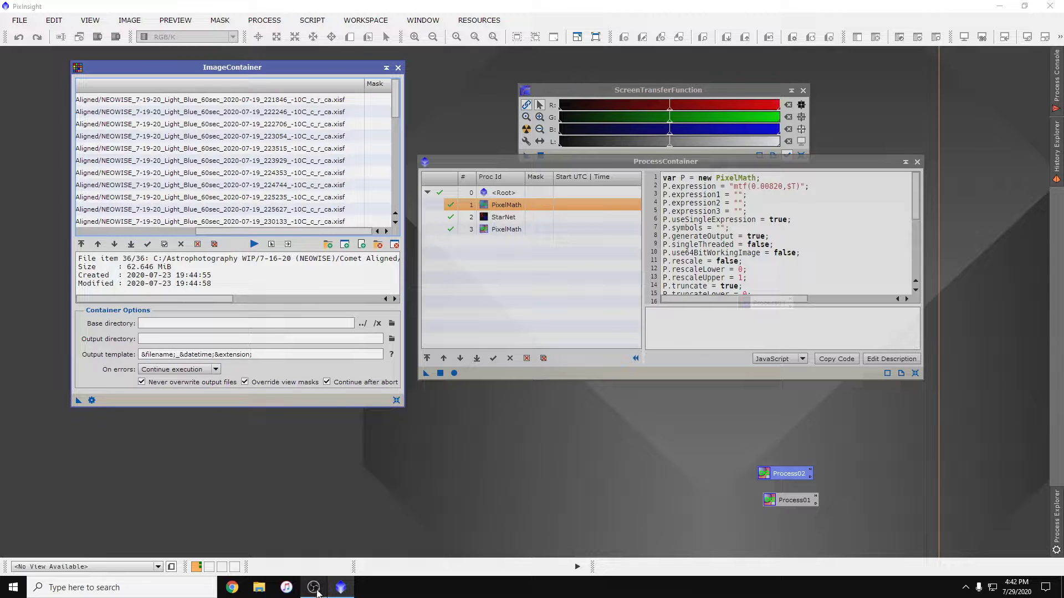